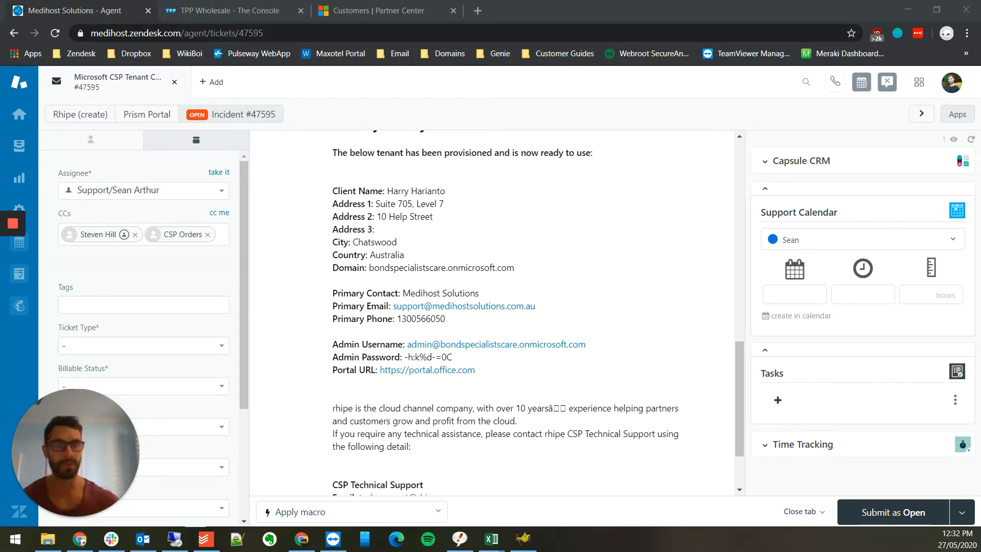
# Step: Bring Zendesk ticket #47595 with the new tenant's admin sign-in details into view and show Chrome's jump list
pyautogui.click(619, 230)
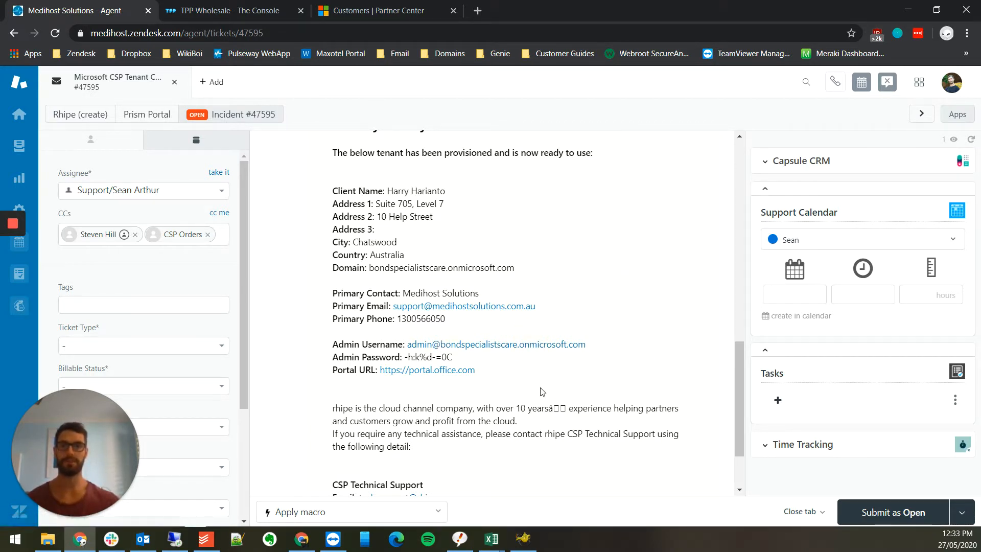
pyautogui.click(85, 538)
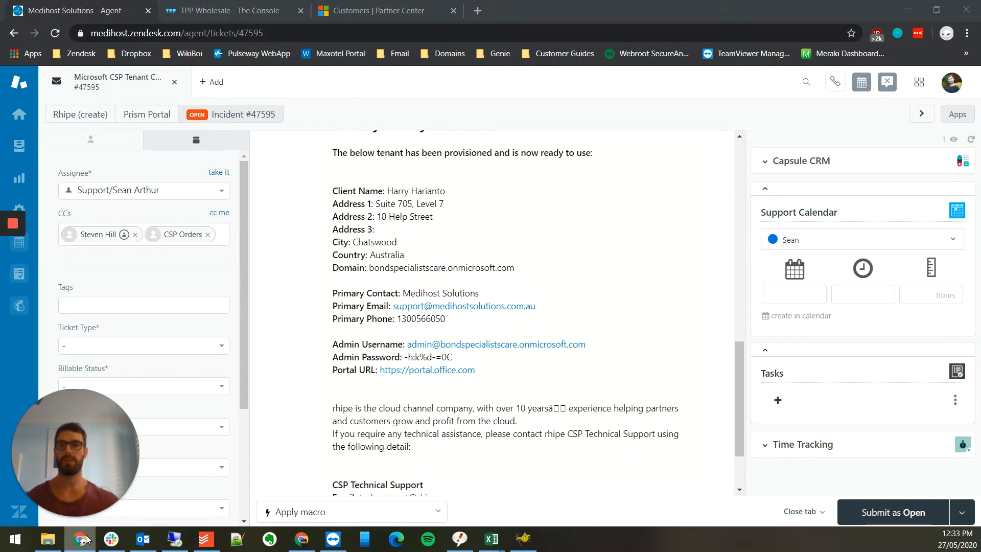
pyautogui.rightClick(86, 539)
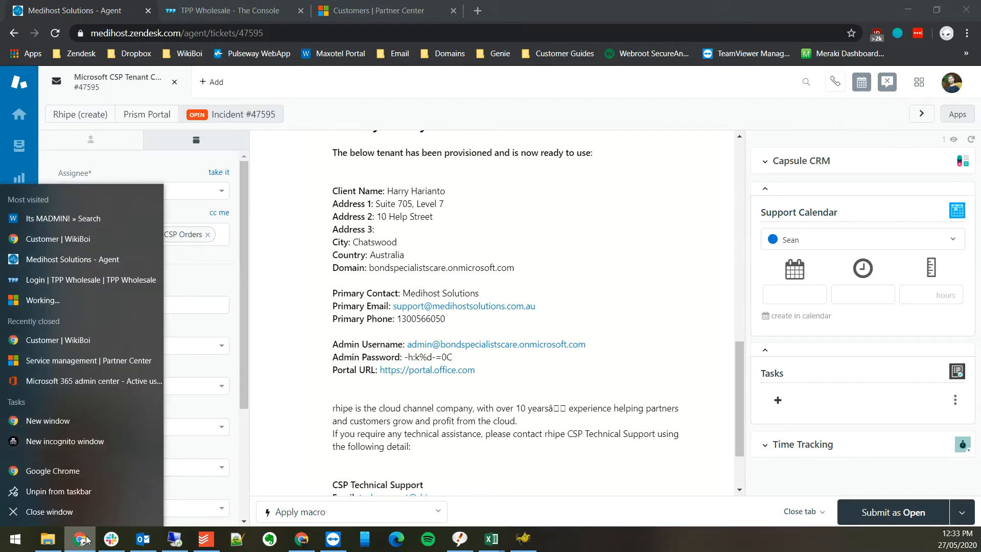
# Step: In a private window at portal.office365.com, enter the tenant admin username copied from the ticket
pyautogui.click(86, 450)
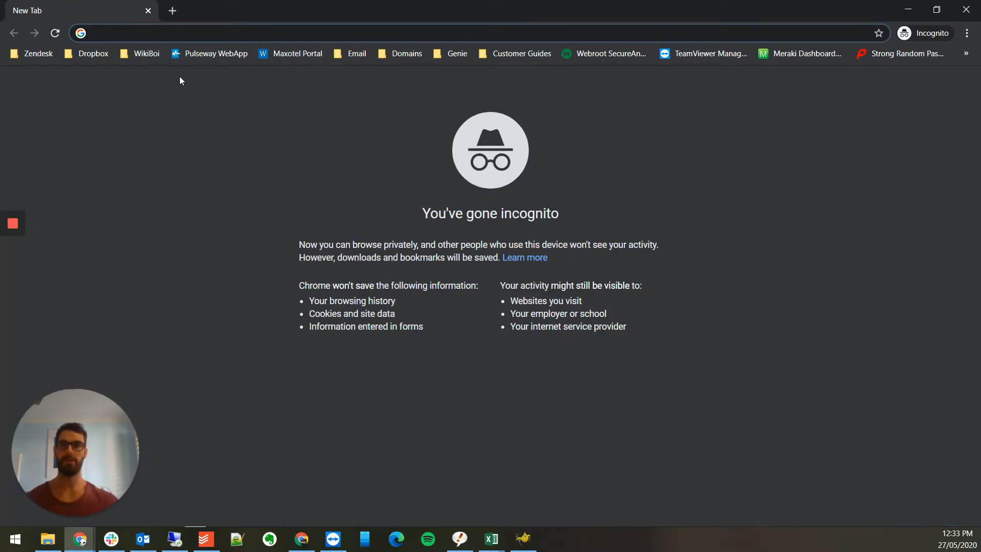
pyautogui.write('p')
pyautogui.press('Return')
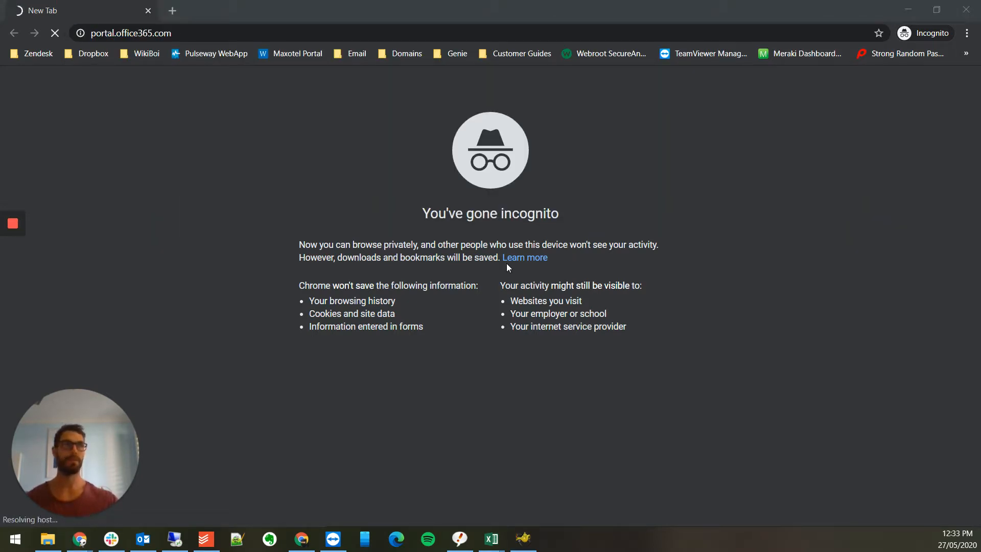
pyautogui.hotkey('alt', 'Tab')
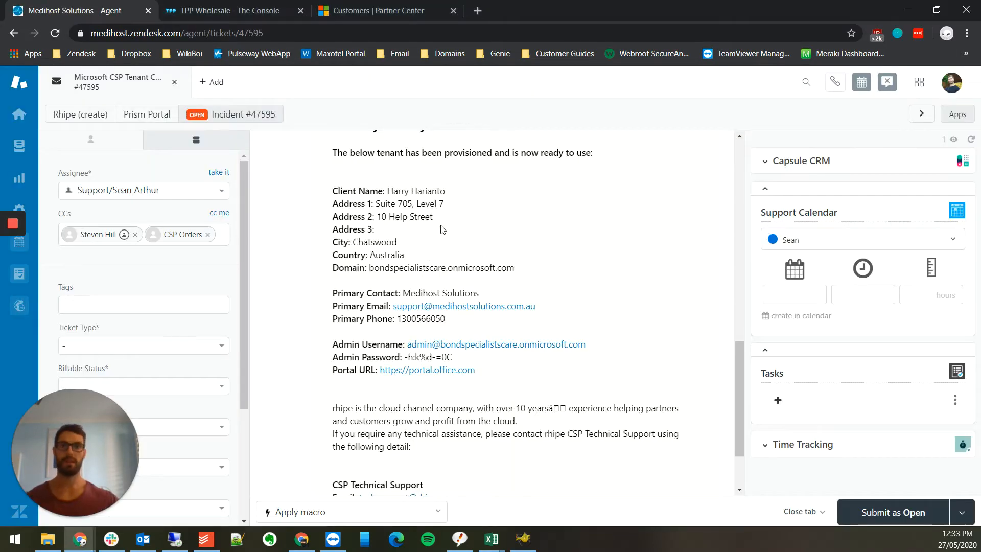
pyautogui.rightClick(485, 343)
pyautogui.click(541, 453)
pyautogui.hotkey('alt', 'Tab')
pyautogui.click(201, 29)
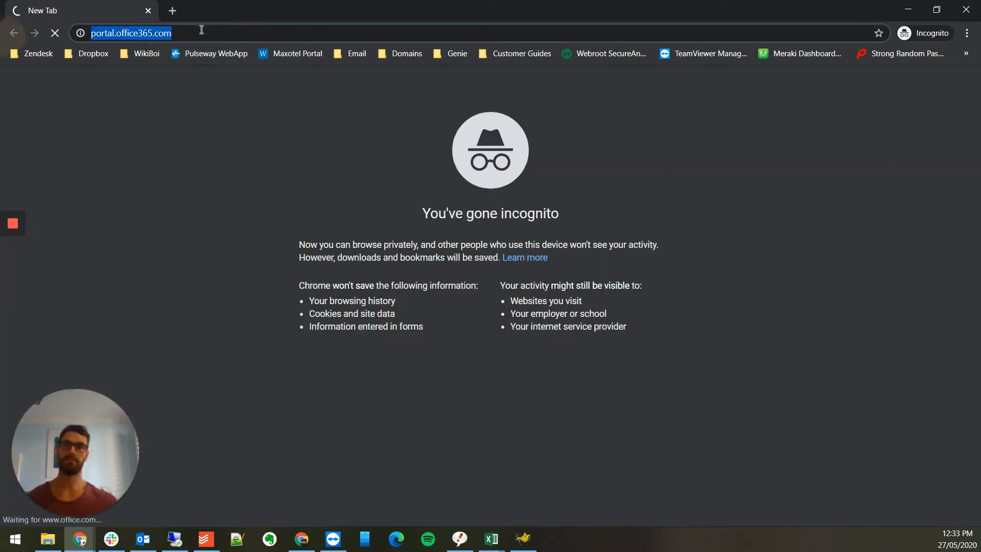
pyautogui.press('Return')
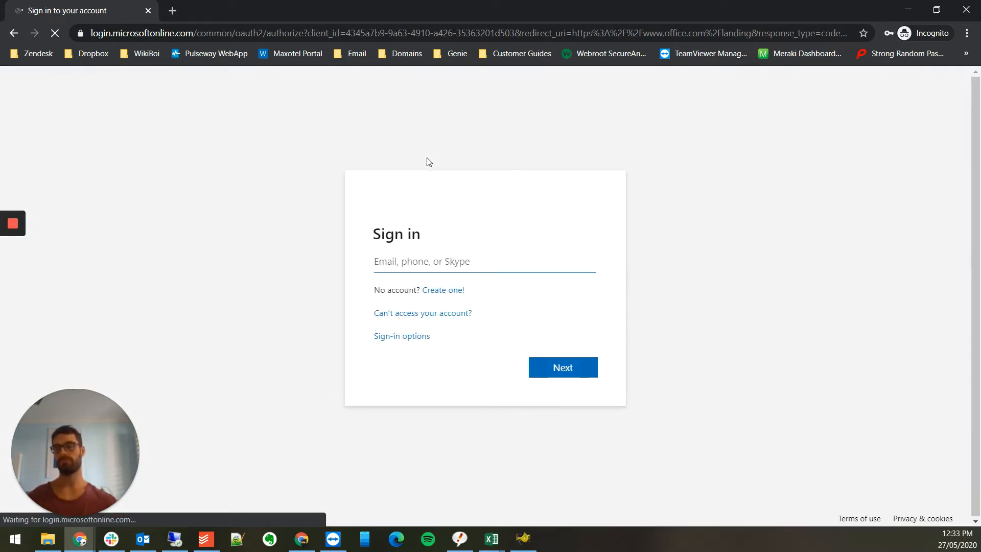
pyautogui.hotkey('ctrl', 'v')
pyautogui.press('Return')
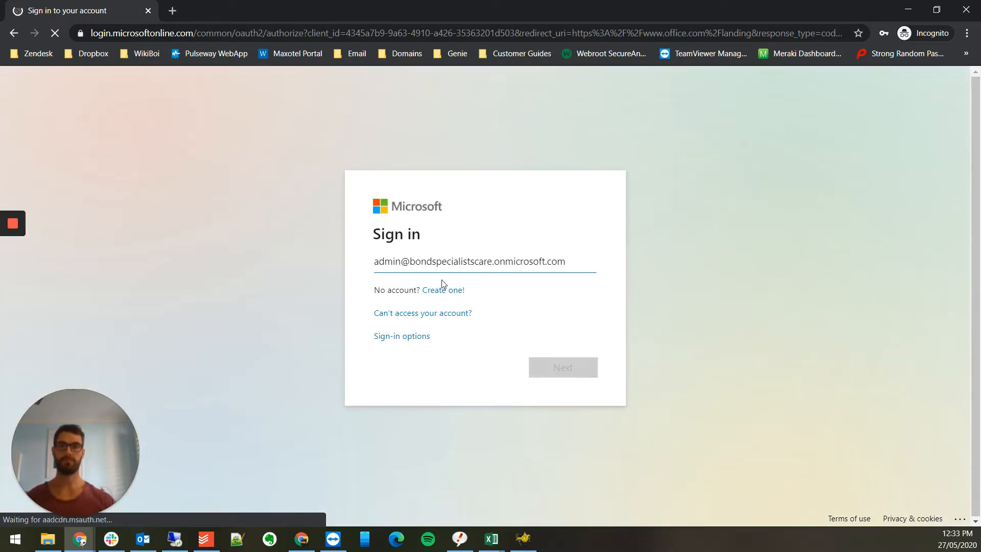
# Step: Sign in with the ticket's admin password and reuse it as Current password on Update your password
pyautogui.hotkey('alt', 'Tab')
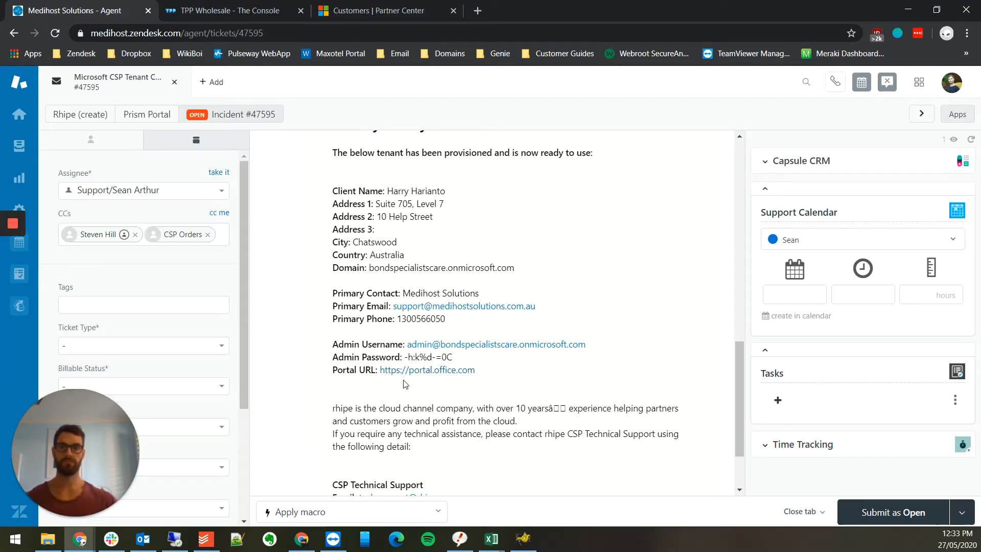
pyautogui.rightClick(425, 352)
pyautogui.click(492, 363)
pyautogui.moveTo(455, 358); pyautogui.dragTo(406, 361)
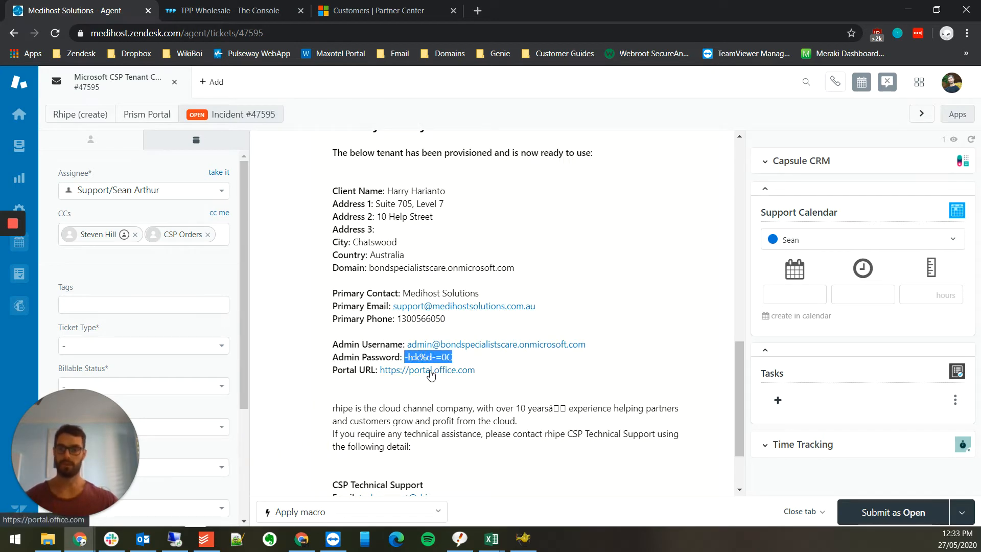
pyautogui.hotkey('alt', 'Tab')
pyautogui.click(418, 296)
pyautogui.hotkey('ctrl', 'v')
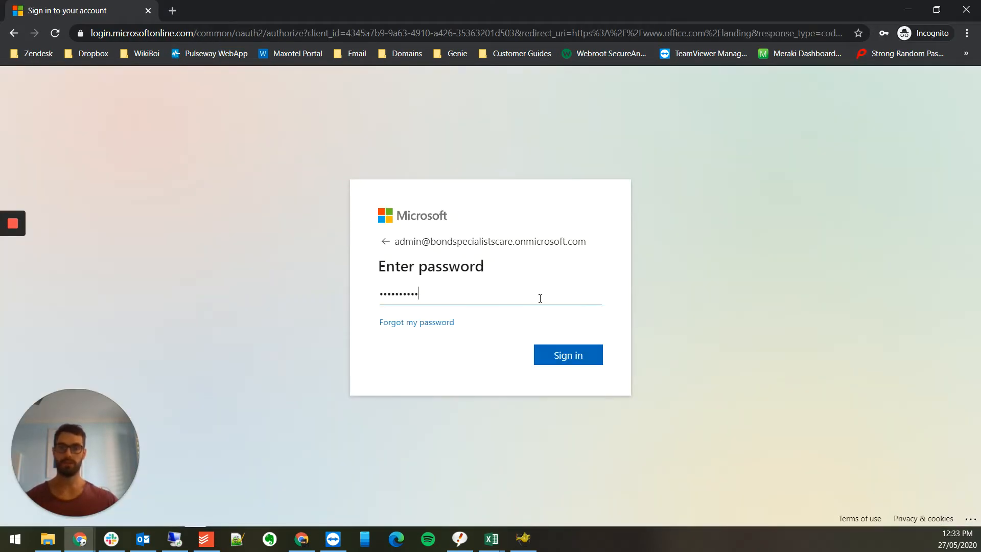
pyautogui.click(577, 354)
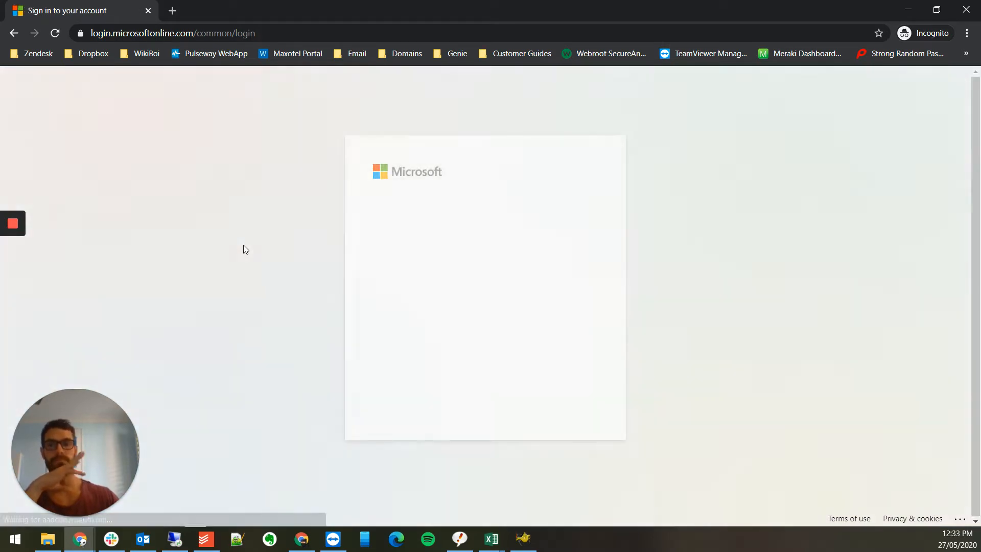
pyautogui.click(482, 302)
pyautogui.hotkey('ctrl', 'v')
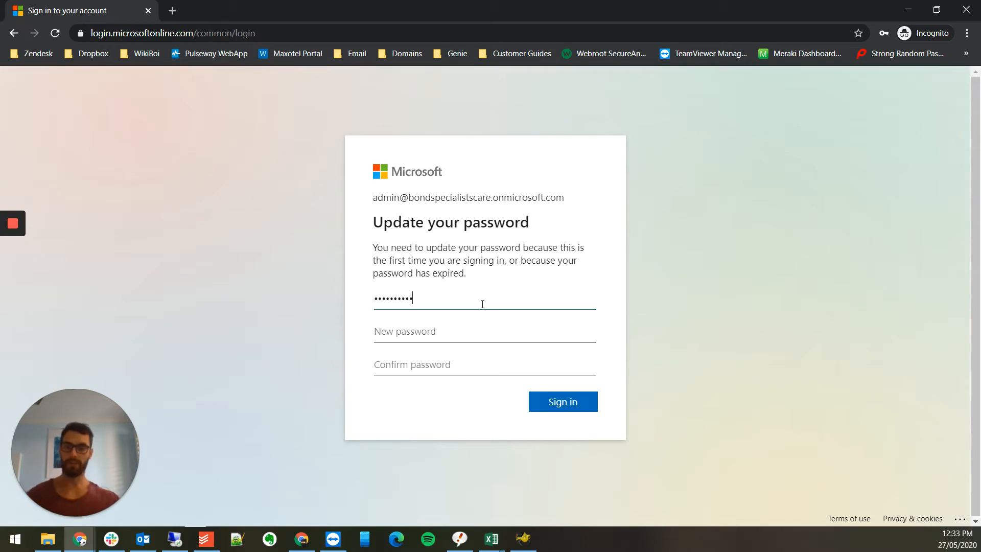
# Step: In Secure Password Generator, set length 16 with symbols, numbers, lowercase, uppercase and on-device generation
pyautogui.click(175, 11)
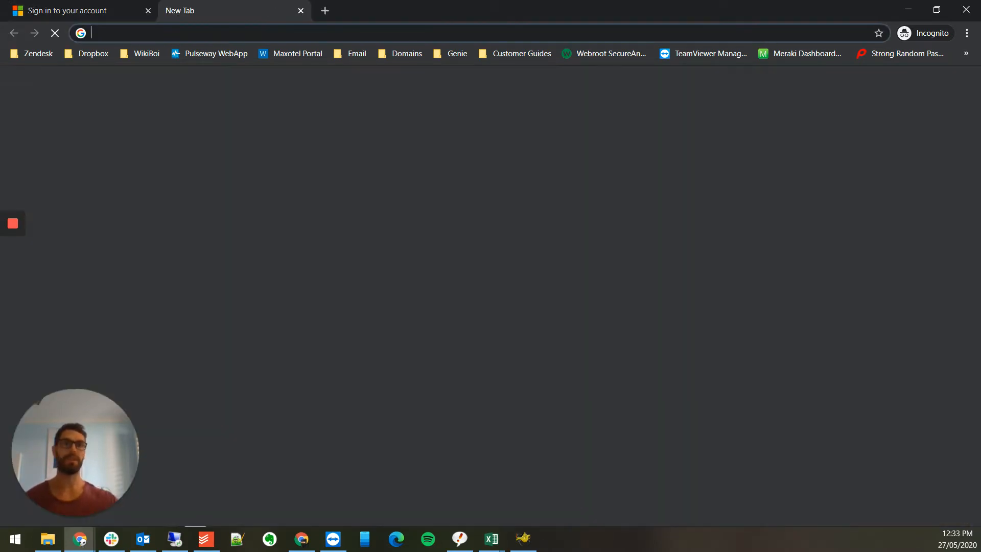
pyautogui.click(907, 55)
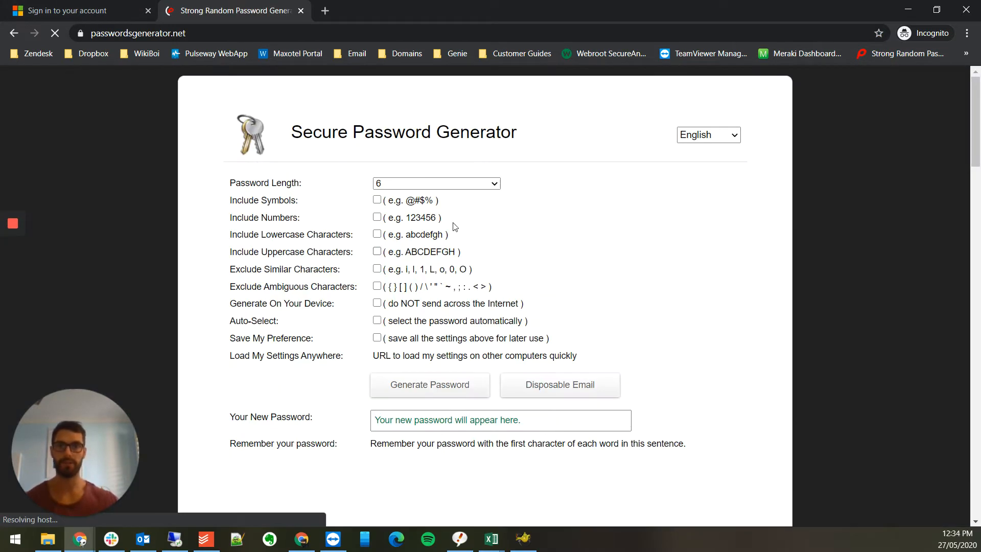
pyautogui.click(495, 186)
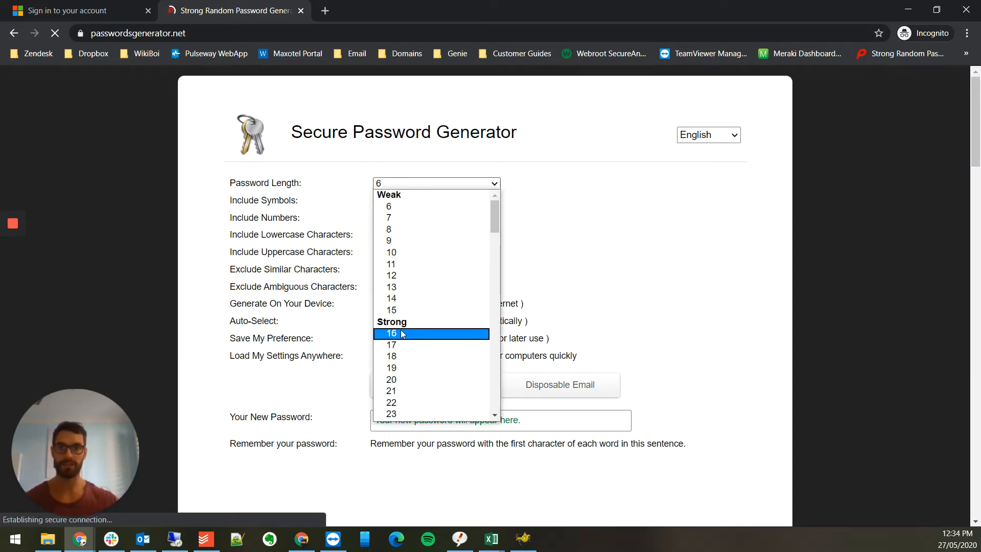
pyautogui.click(403, 332)
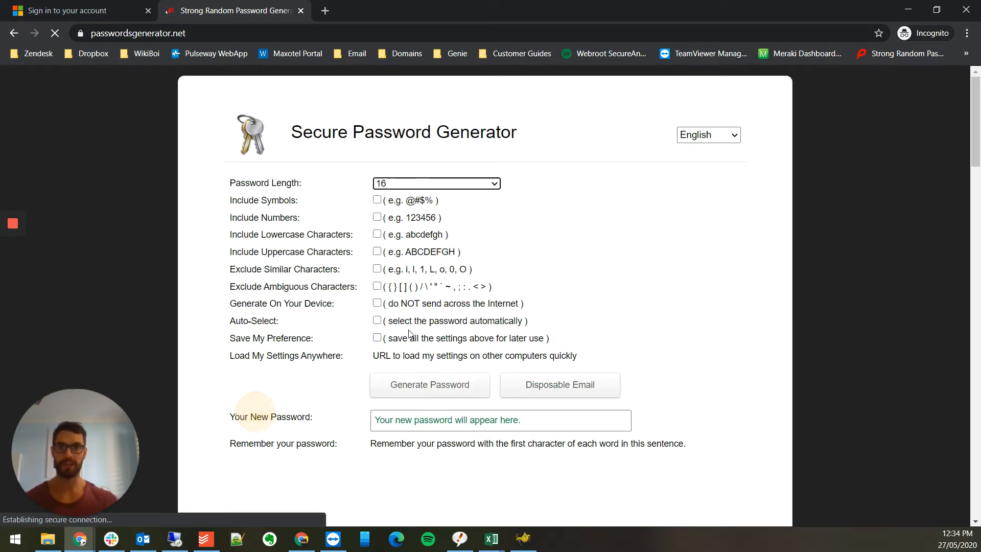
pyautogui.click(377, 200)
pyautogui.click(377, 217)
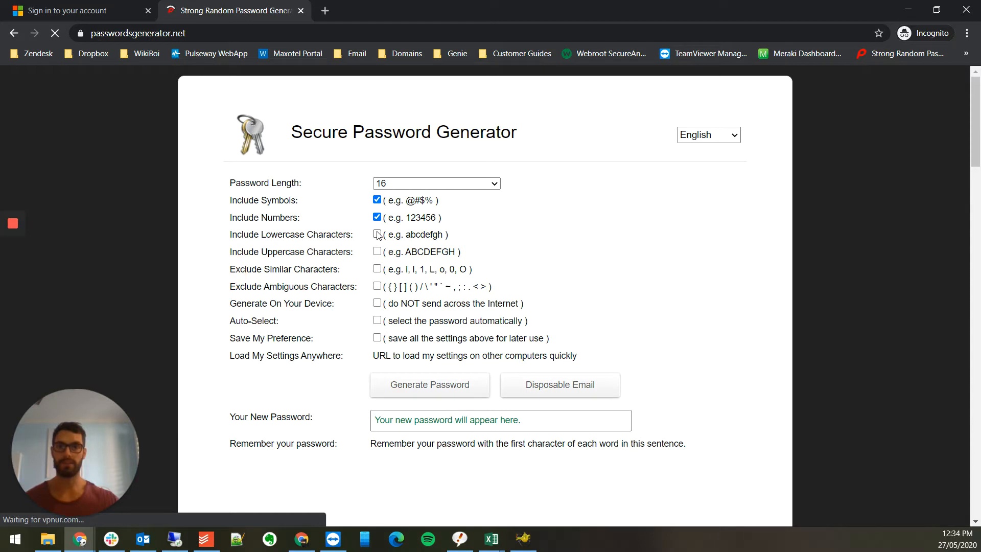
pyautogui.click(377, 234)
pyautogui.click(377, 251)
pyautogui.click(377, 303)
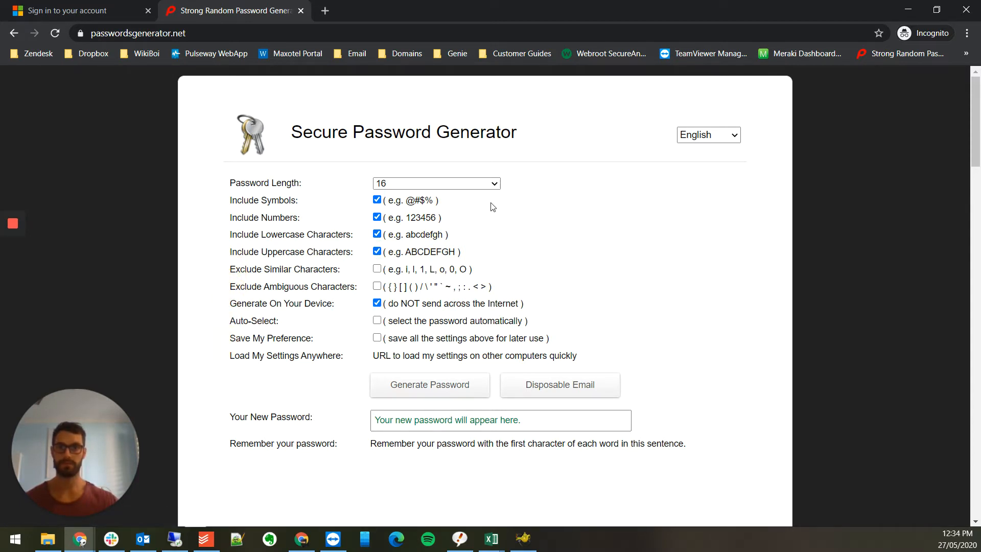
# Step: Generate a new random password and select it
pyautogui.click(463, 388)
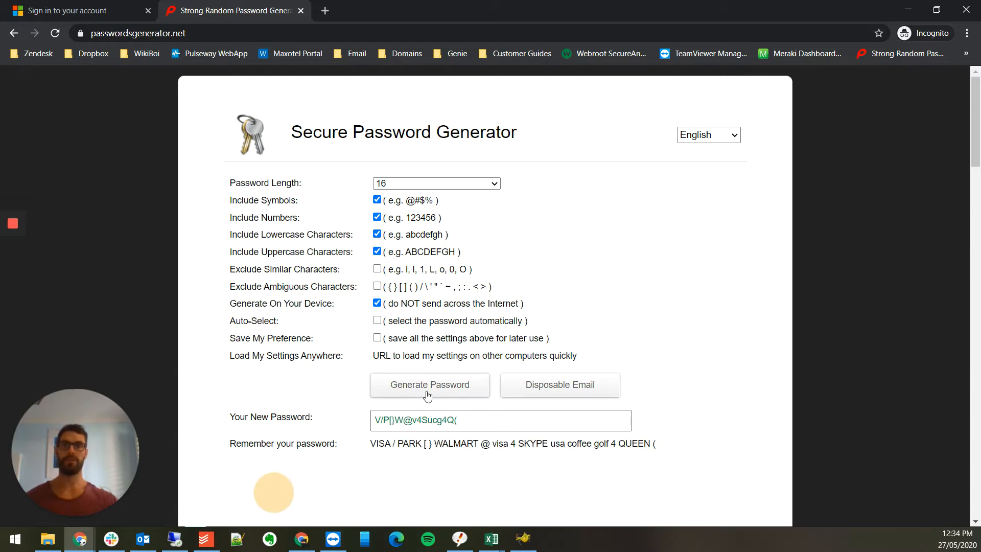
pyautogui.click(472, 419)
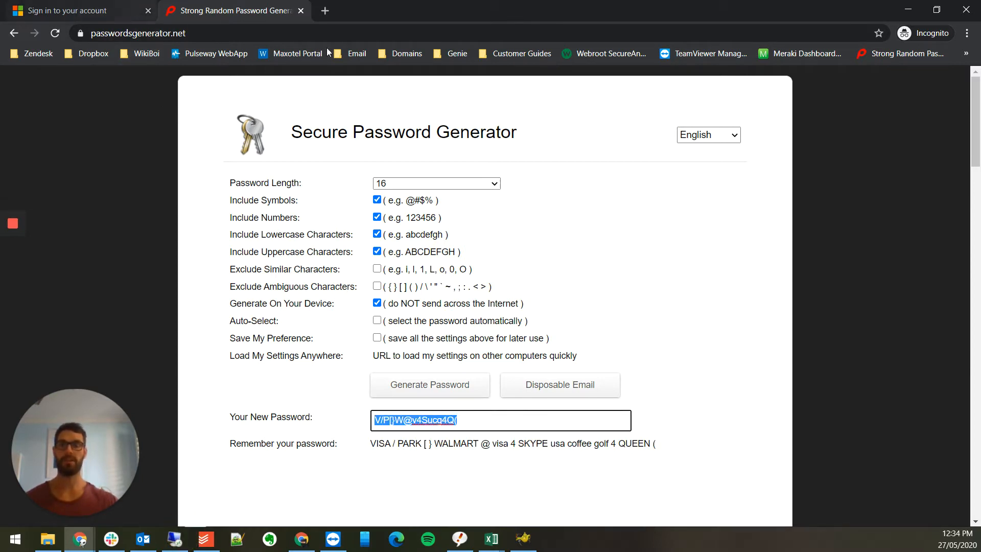
pyautogui.click(693, 321)
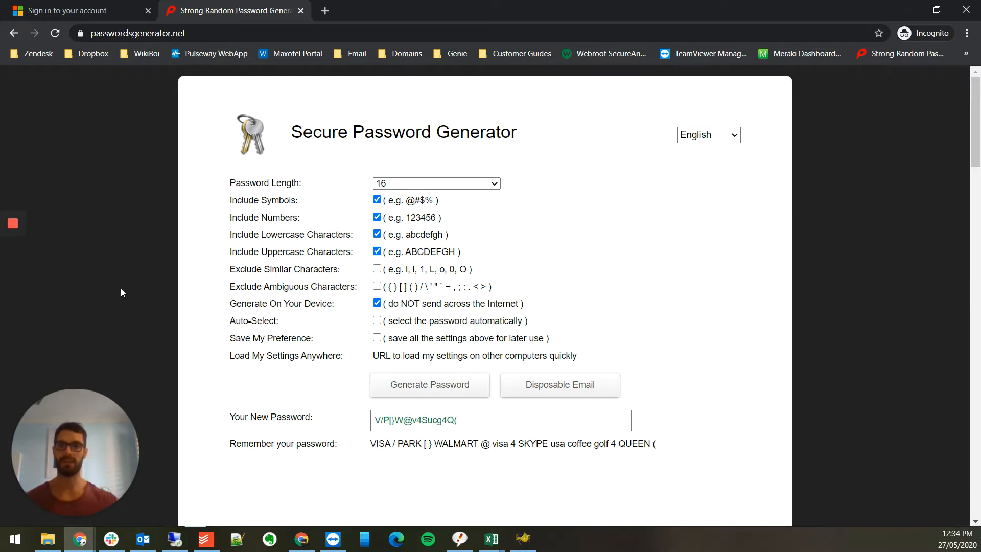
pyautogui.click(492, 537)
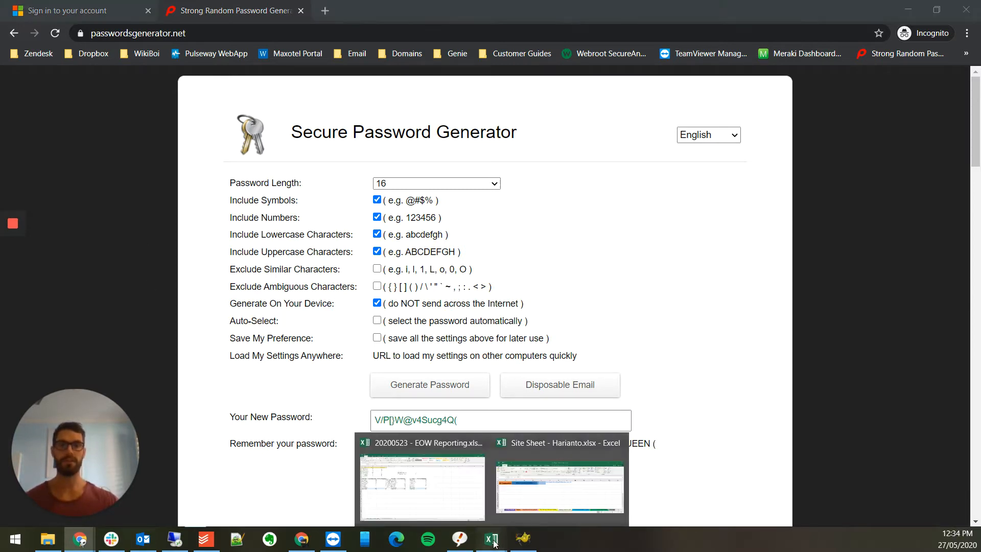
pyautogui.click(546, 489)
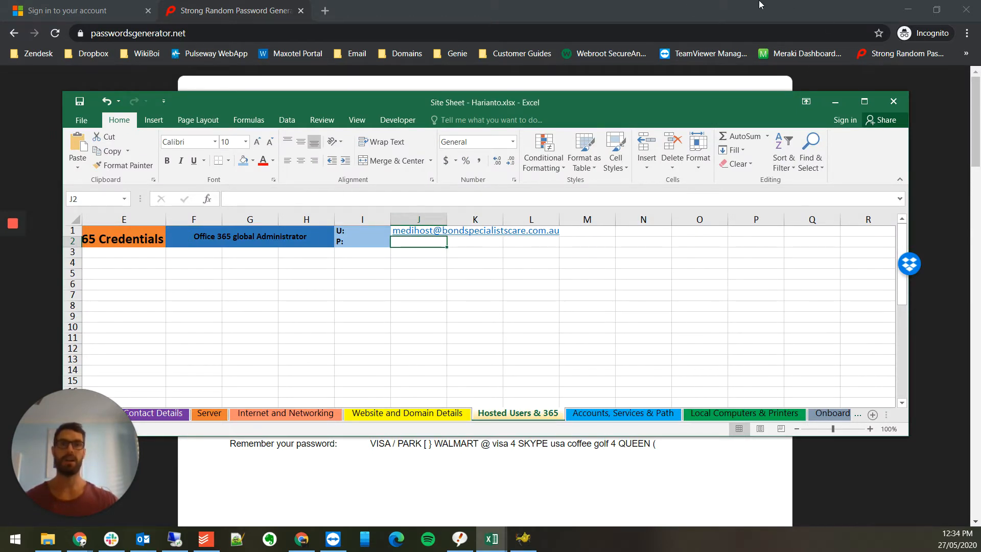
pyautogui.click(620, 4)
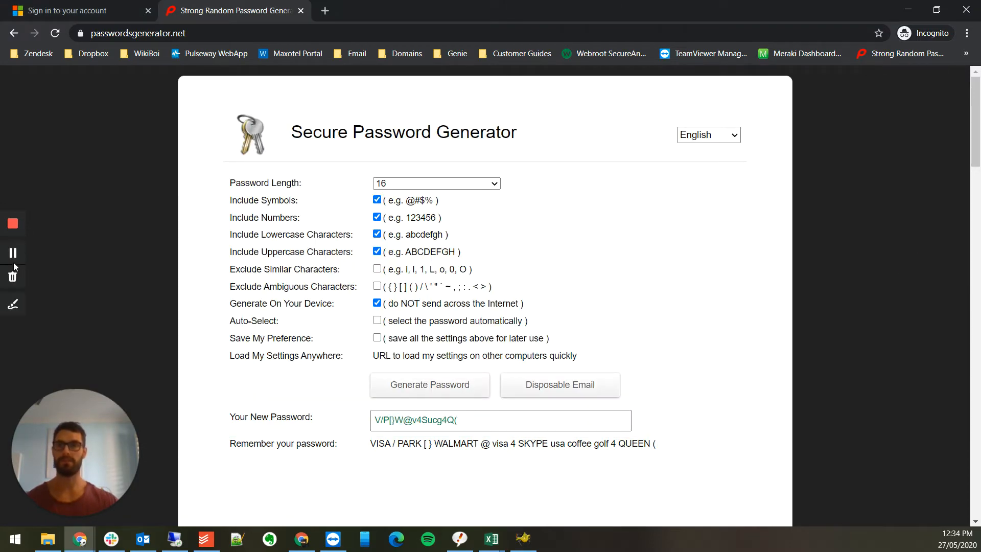
pyautogui.click(14, 259)
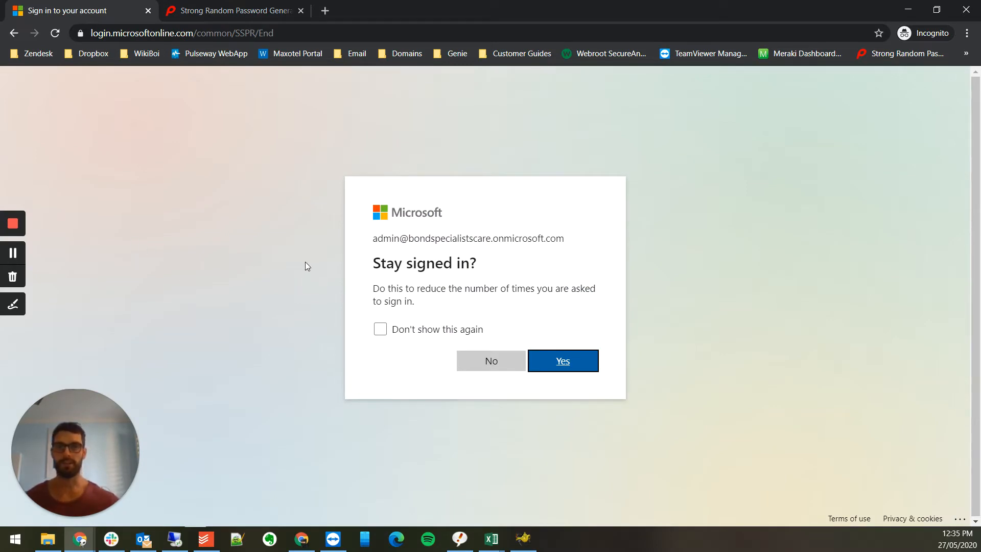
# Step: Decline 'Stay signed in?', open the Admin center from Office home, and return to the Zendesk ticket
pyautogui.click(490, 362)
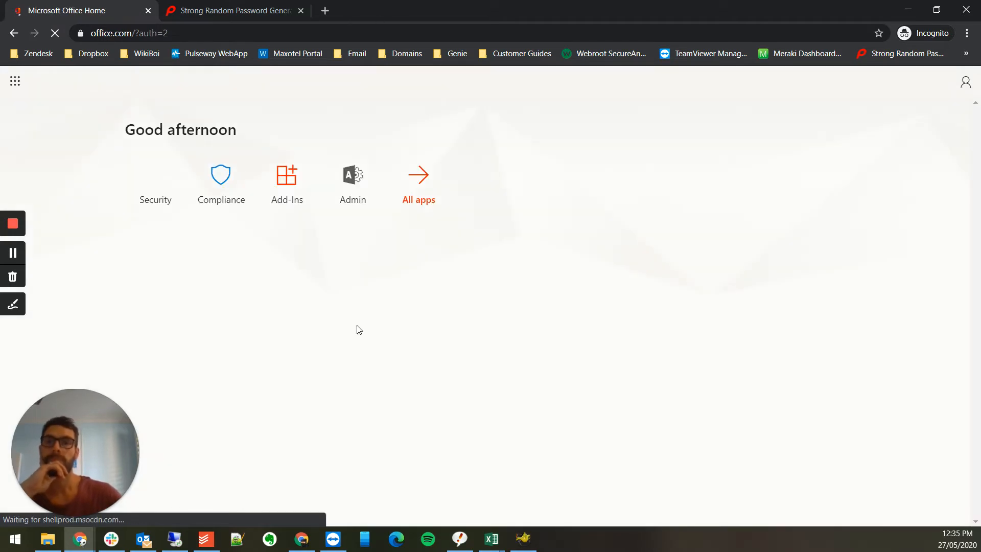
pyautogui.click(352, 184)
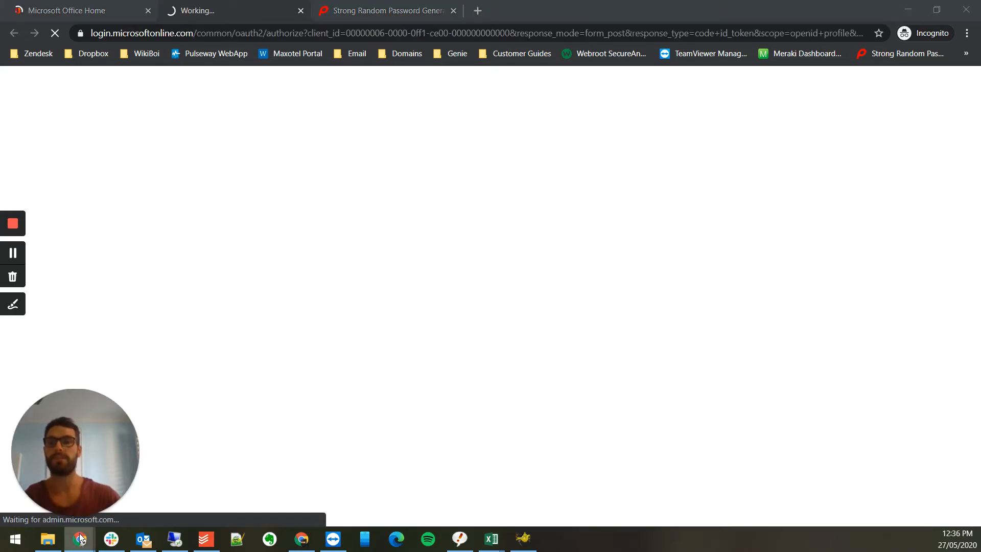
pyautogui.moveTo(80, 539)
pyautogui.click(72, 480)
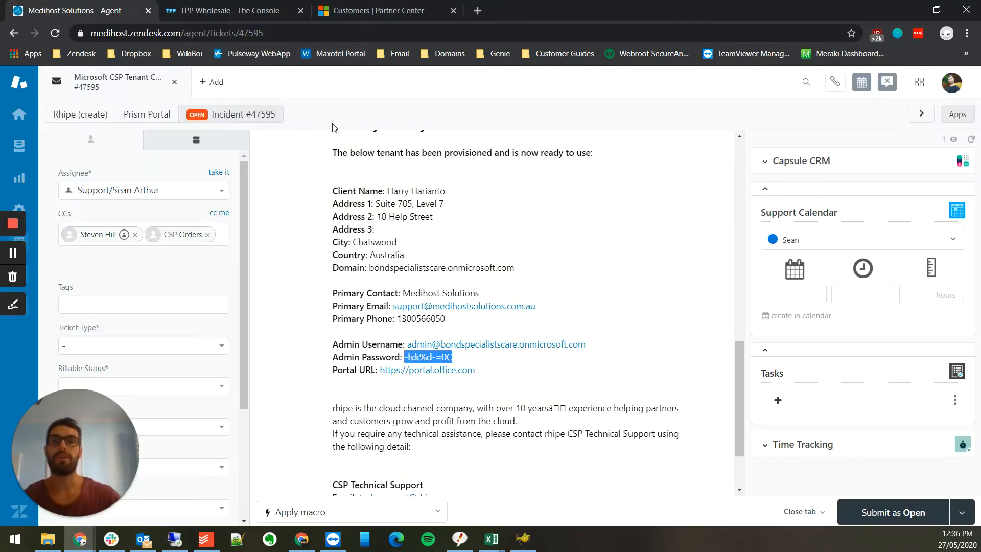
# Step: Go to Domains > Manage in the TPP Wholesale Console
pyautogui.click(230, 10)
pyautogui.moveTo(212, 224)
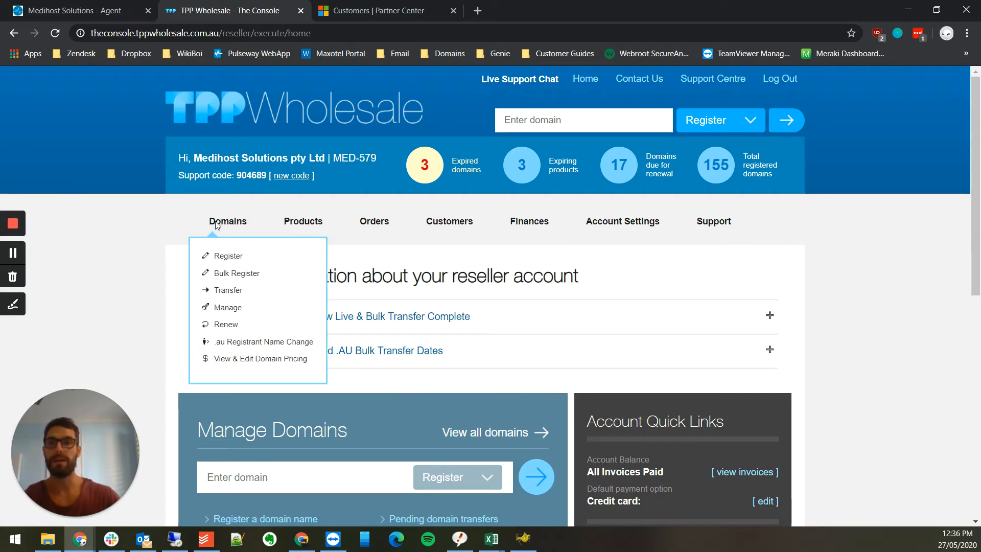
pyautogui.click(224, 308)
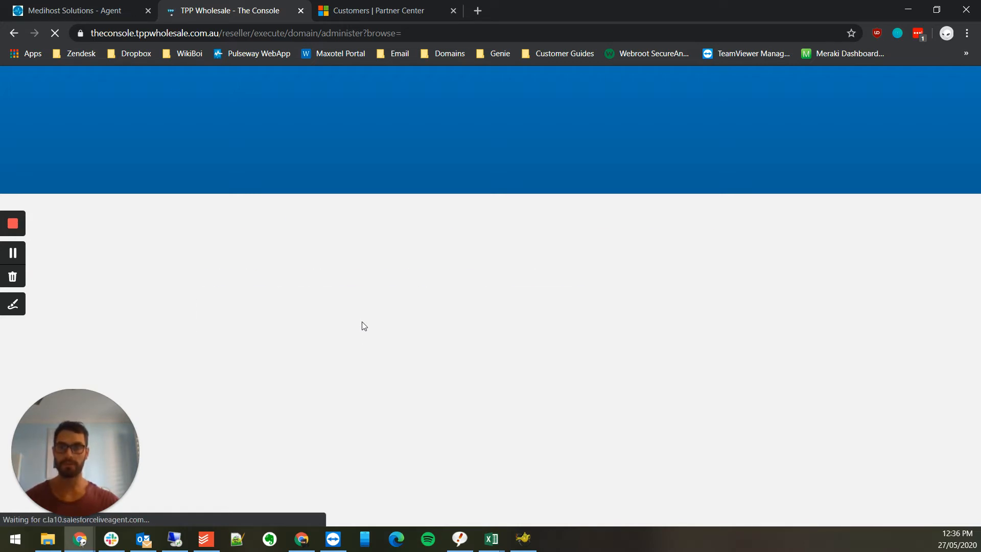
pyautogui.scroll(-2, 229, 405)
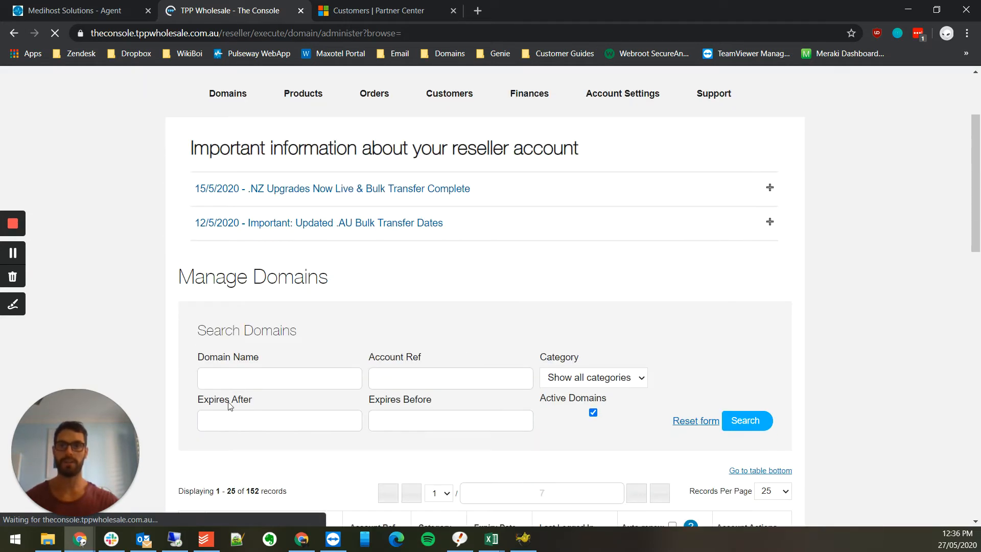
# Step: Search domain names for 'bond' and open bondspecialistscare.com.au's customer console
pyautogui.click(237, 384)
pyautogui.write('bond')
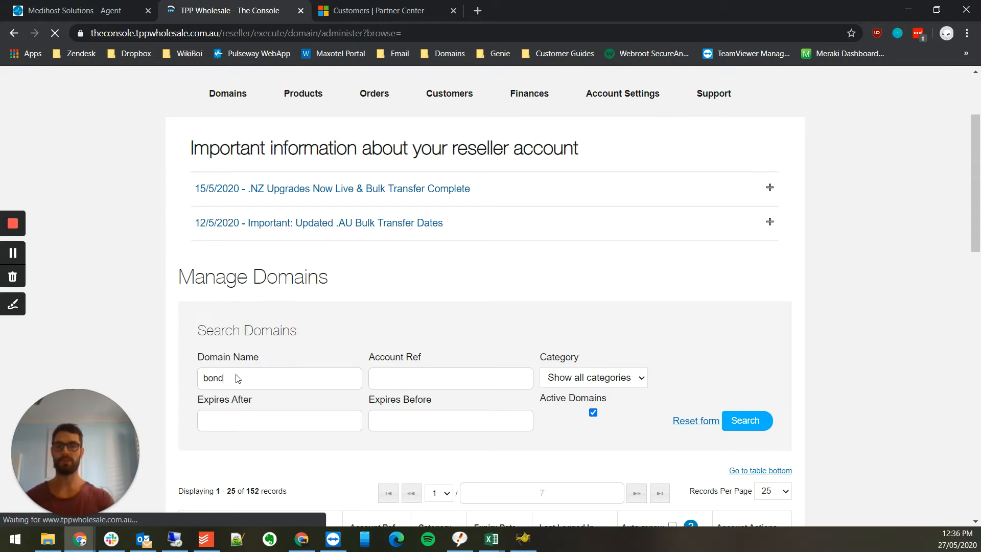
pyautogui.press('Return')
pyautogui.scroll(-2, 235, 376)
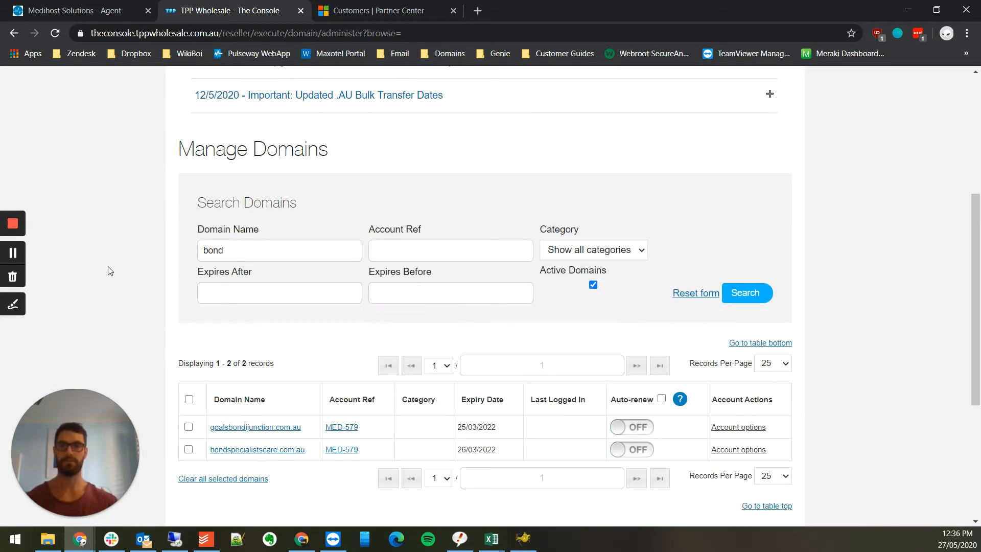
pyautogui.scroll(-2, 108, 271)
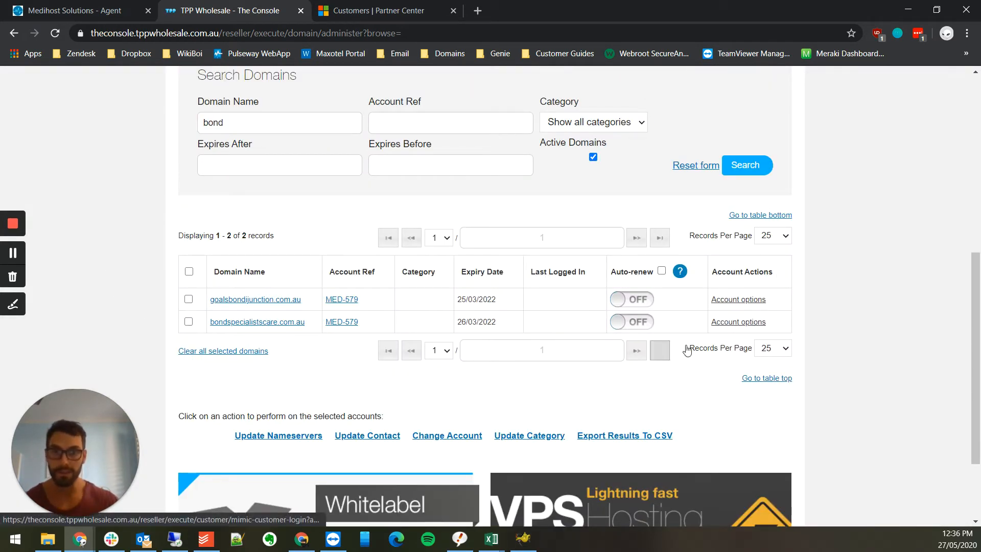
pyautogui.click(276, 322)
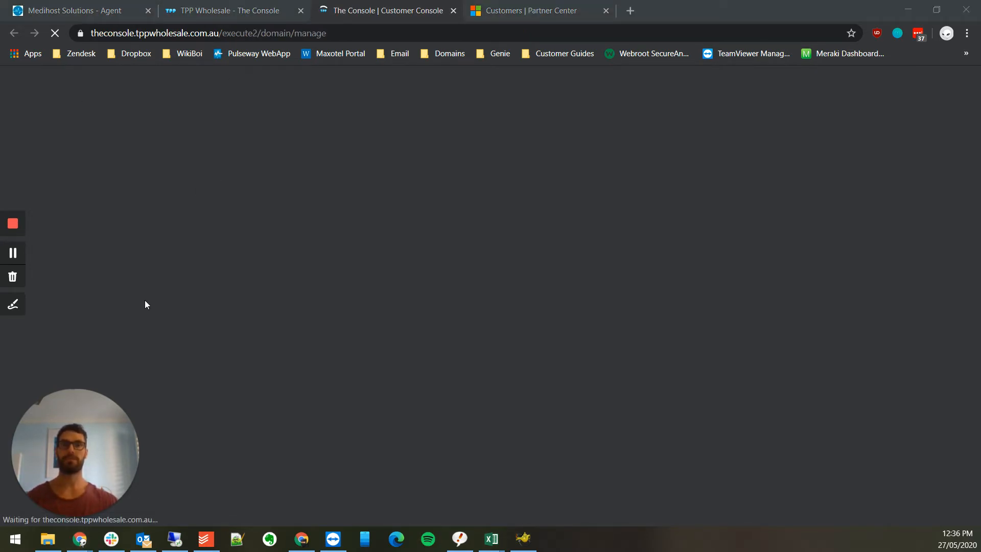
pyautogui.hotkey('alt', 'Tab')
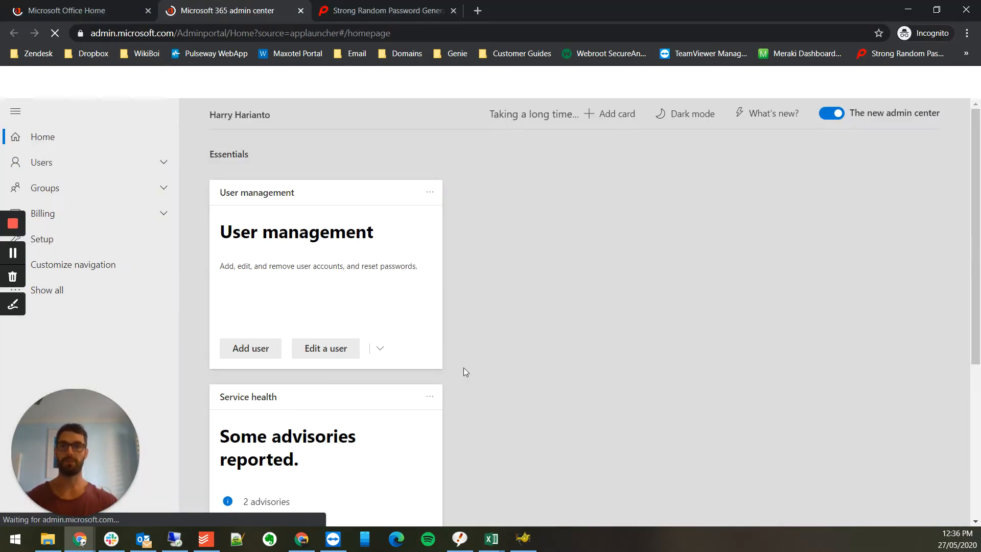
# Step: Open Settings > Domains in the Microsoft 365 admin center
pyautogui.click(61, 245)
pyautogui.click(47, 296)
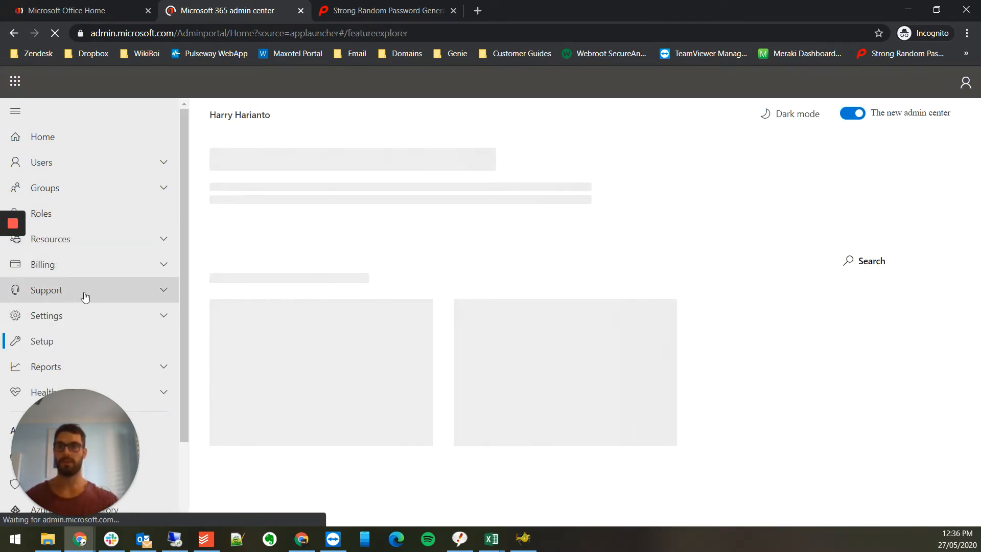
pyautogui.click(79, 317)
pyautogui.click(65, 343)
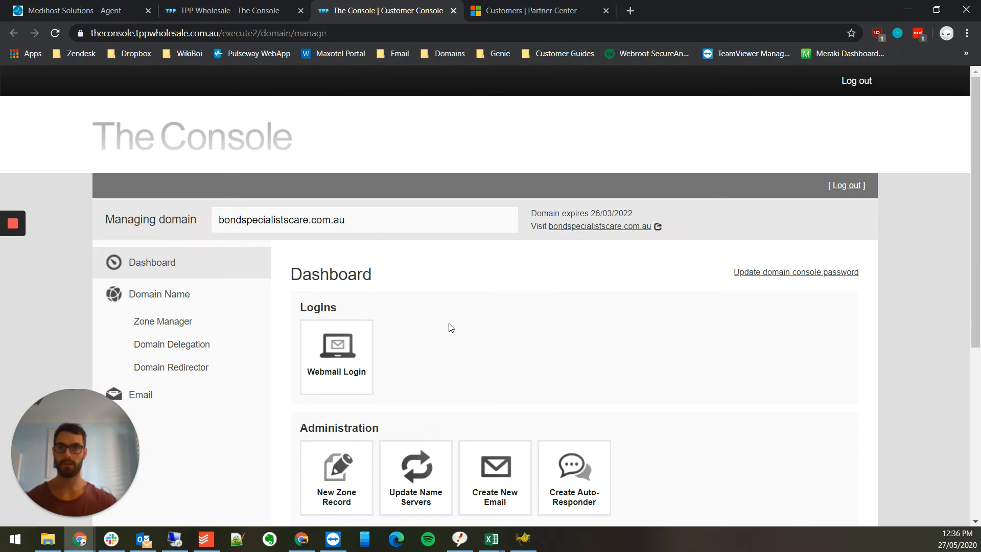
# Step: Open the domain's Zone Manager in the TPP console, then start Add domain in Microsoft 365
pyautogui.scroll(-3, 451, 327)
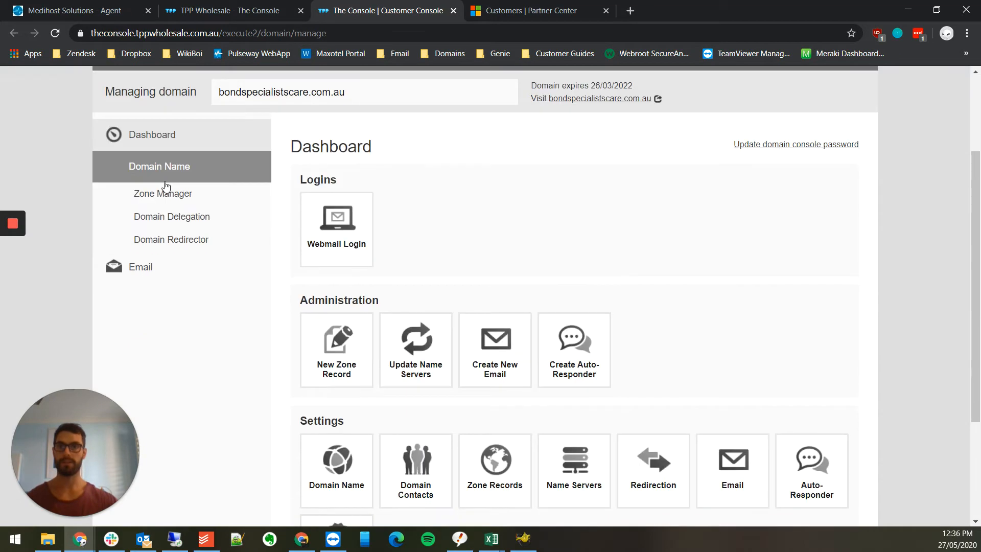
pyautogui.click(163, 193)
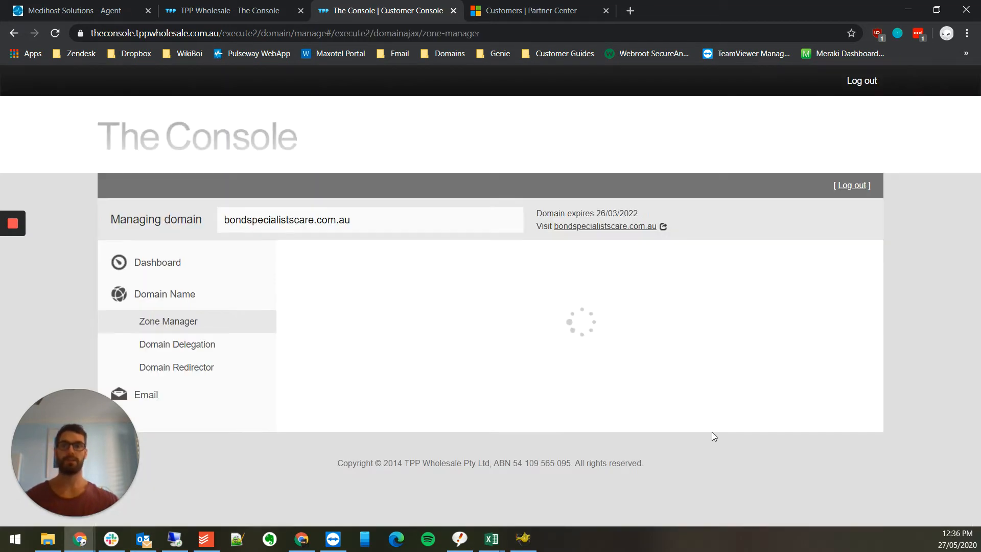
pyautogui.scroll(-3, 623, 240)
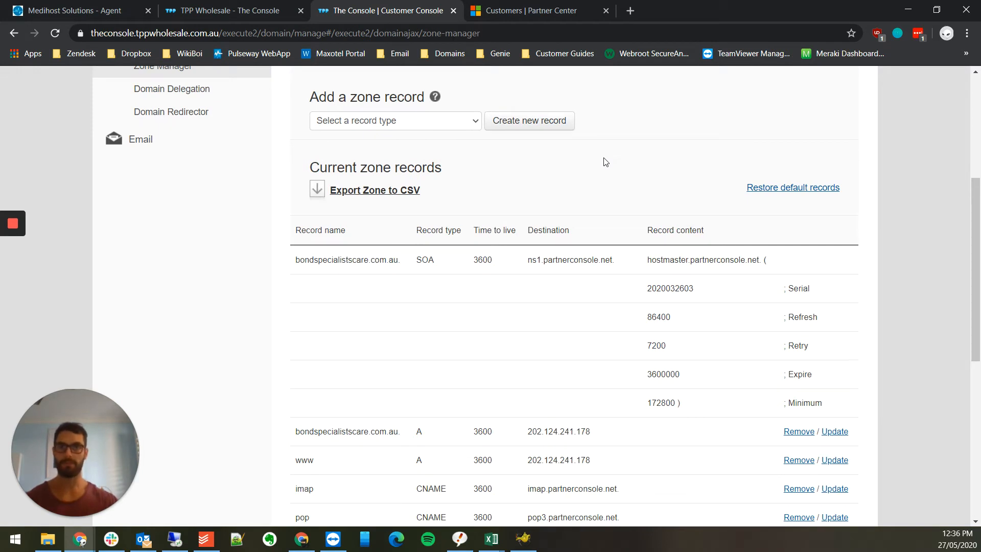
pyautogui.hotkey('alt', 'Tab')
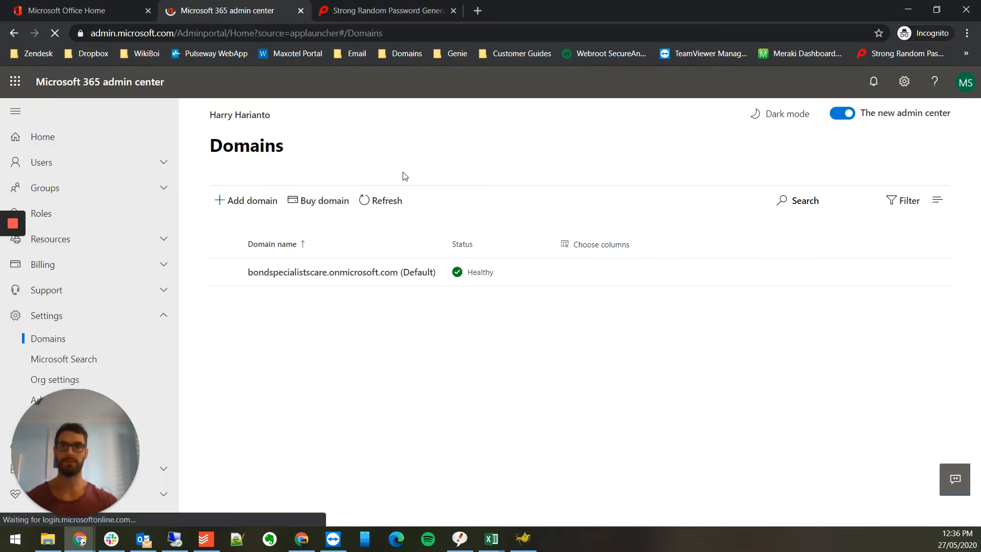
pyautogui.click(263, 201)
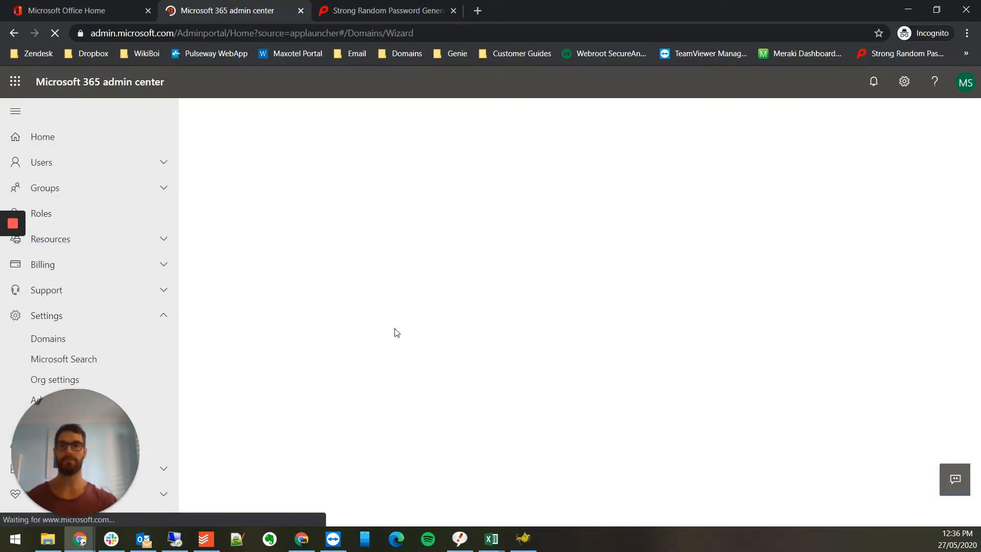
# Step: In the zone manager, choose TXT Record and open a new record form
pyautogui.hotkey('alt', 'Tab')
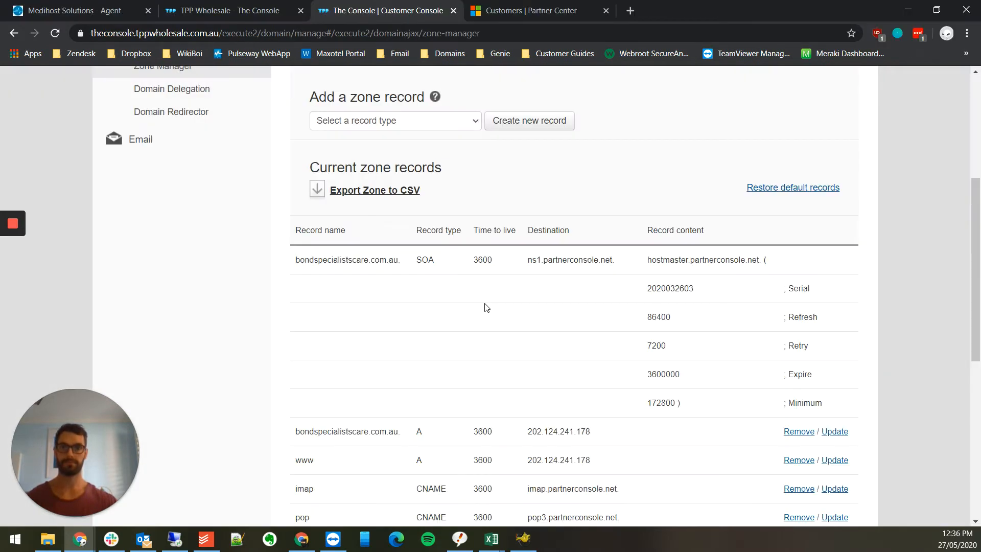
pyautogui.scroll(-3, 486, 307)
pyautogui.scroll(5, 451, 276)
pyautogui.click(467, 248)
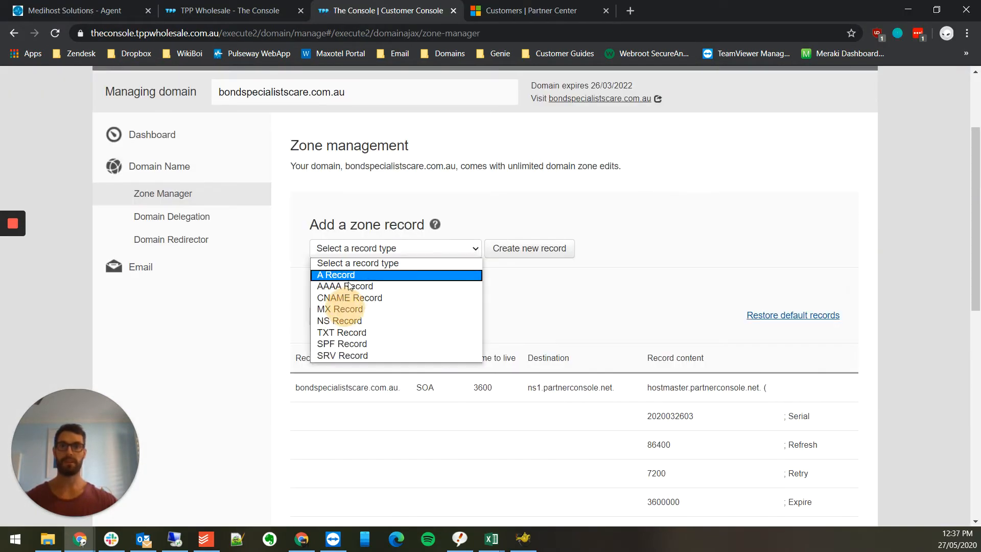
pyautogui.click(342, 332)
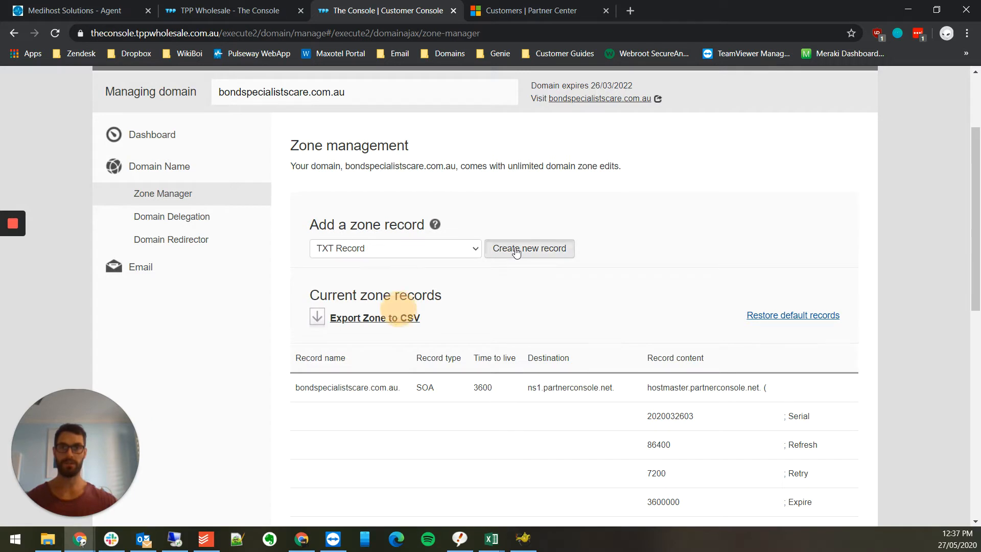
pyautogui.click(516, 250)
pyautogui.hotkey('alt', 'Tab')
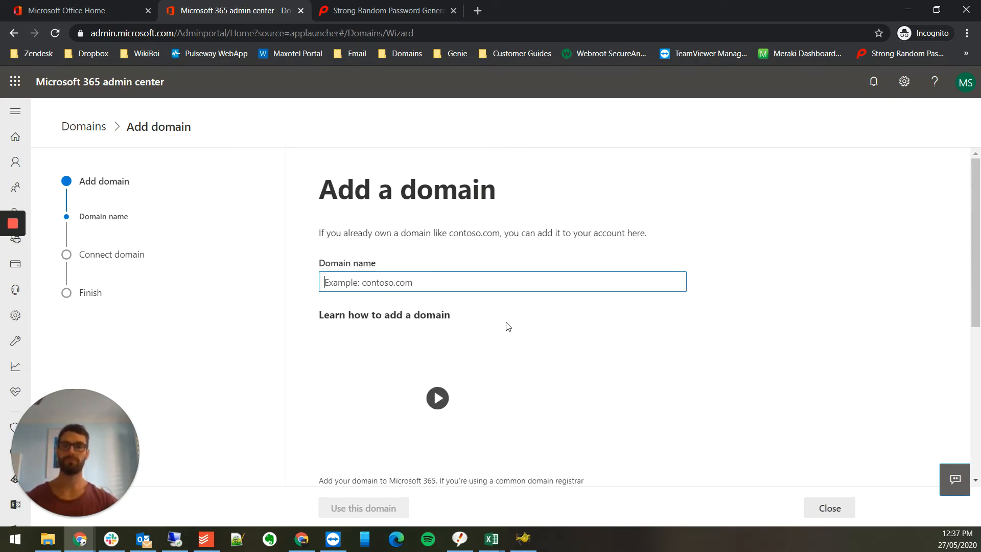
# Step: Enter bondspecialistscare.com.au as the domain name and submit it to reach ownership verification
pyautogui.write('bonds')
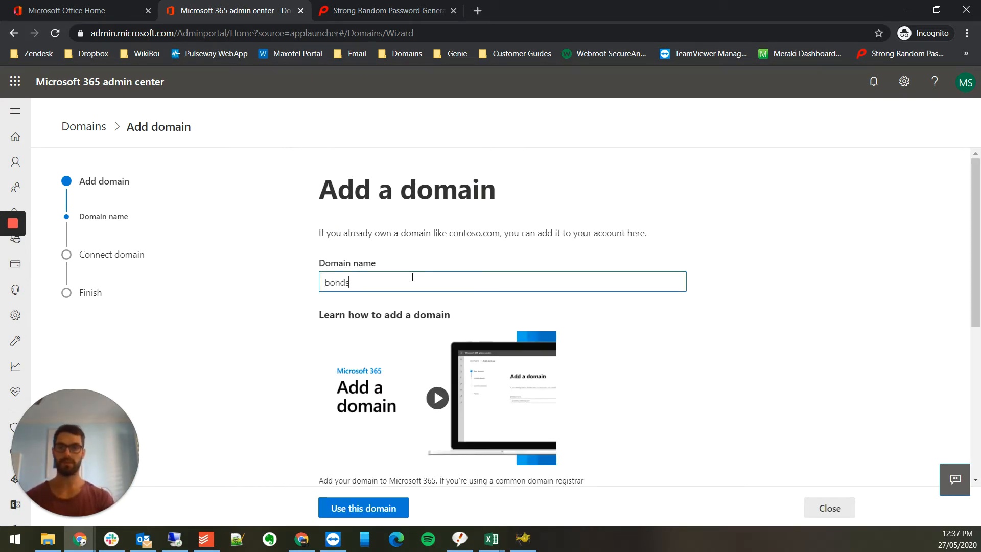
pyautogui.write('pecialistscare.com')
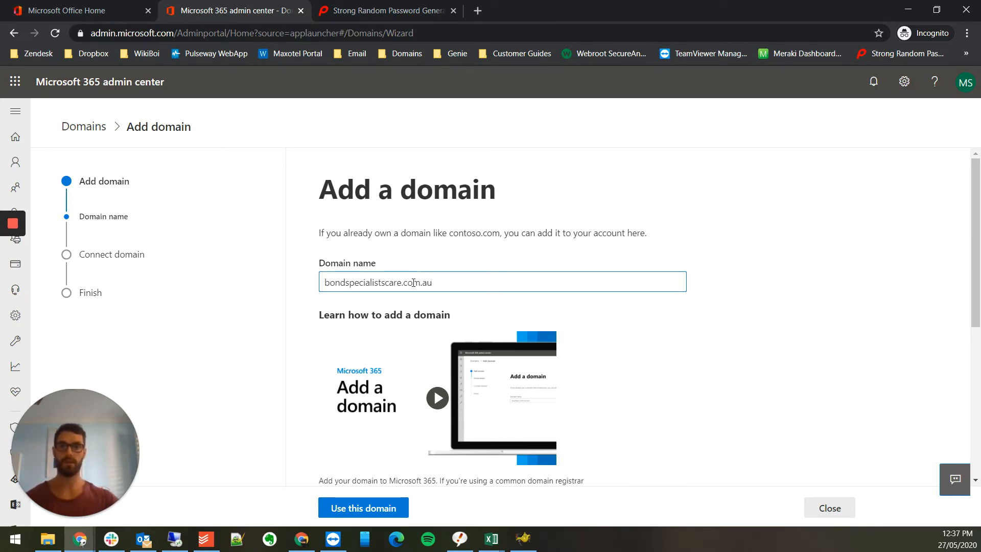
pyautogui.write('.au')
pyautogui.scroll(-2, 385, 467)
pyautogui.click(372, 507)
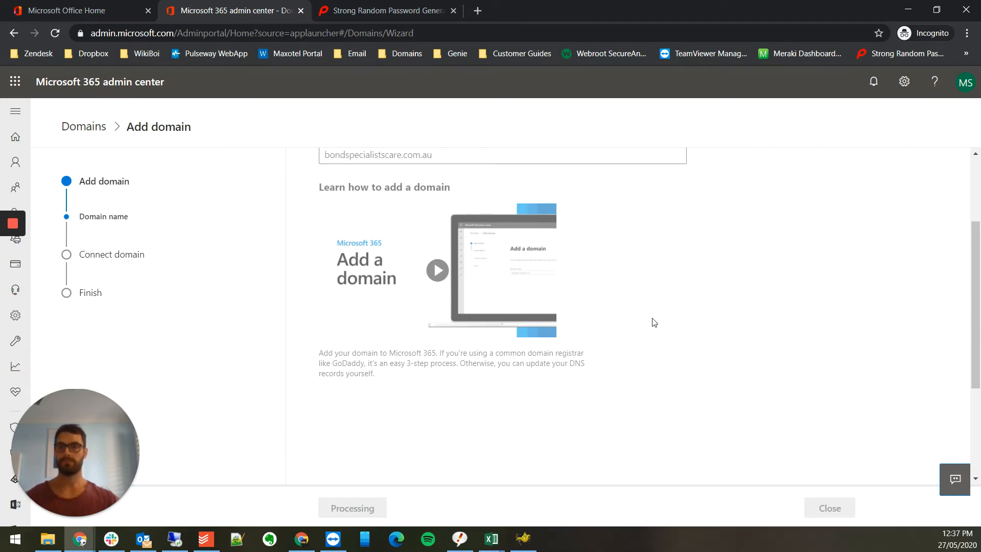
pyautogui.scroll(3, 655, 323)
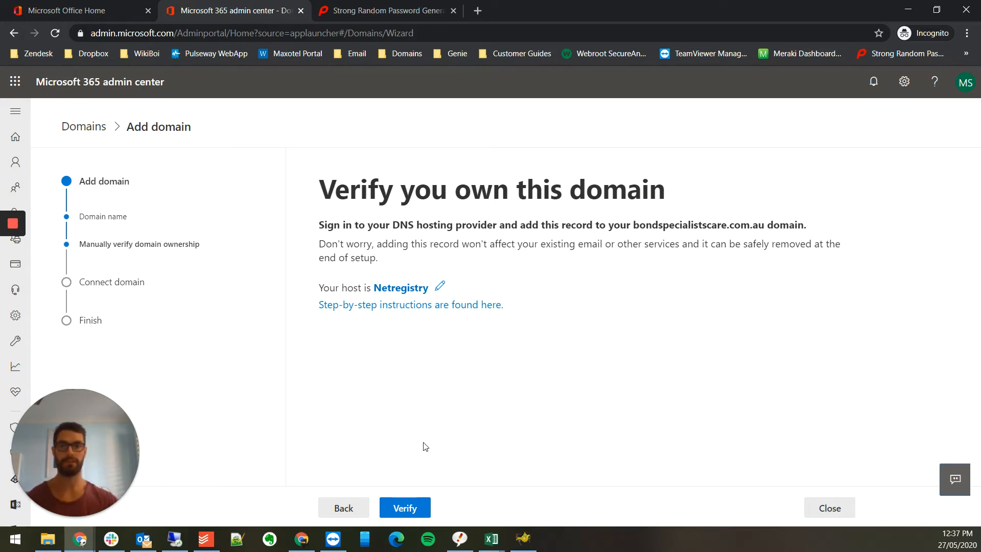
# Step: Save TXT record MS=ms81523560 with TTL 3600 in the TPP zone manager
pyautogui.scroll(-1, 490, 366)
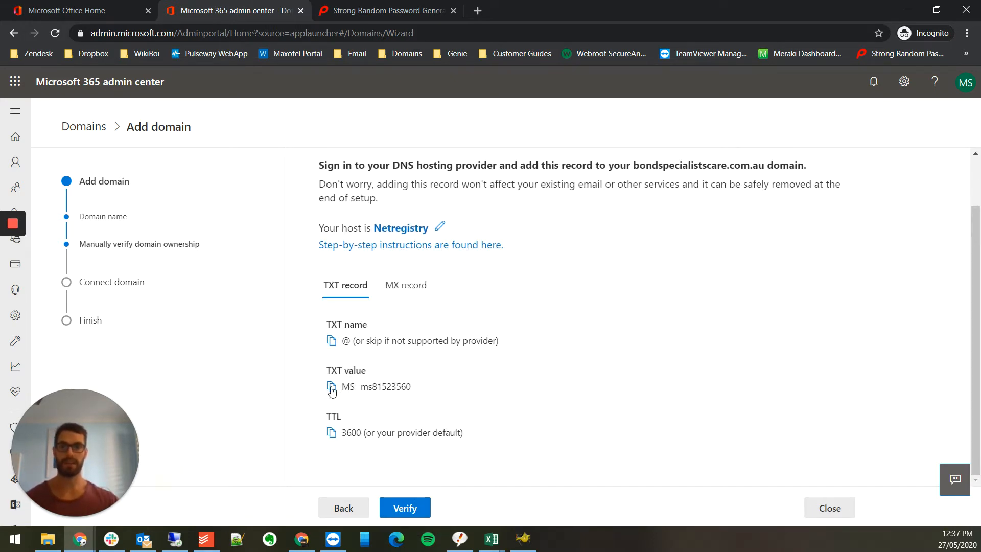
pyautogui.hotkey('alt', 'Tab')
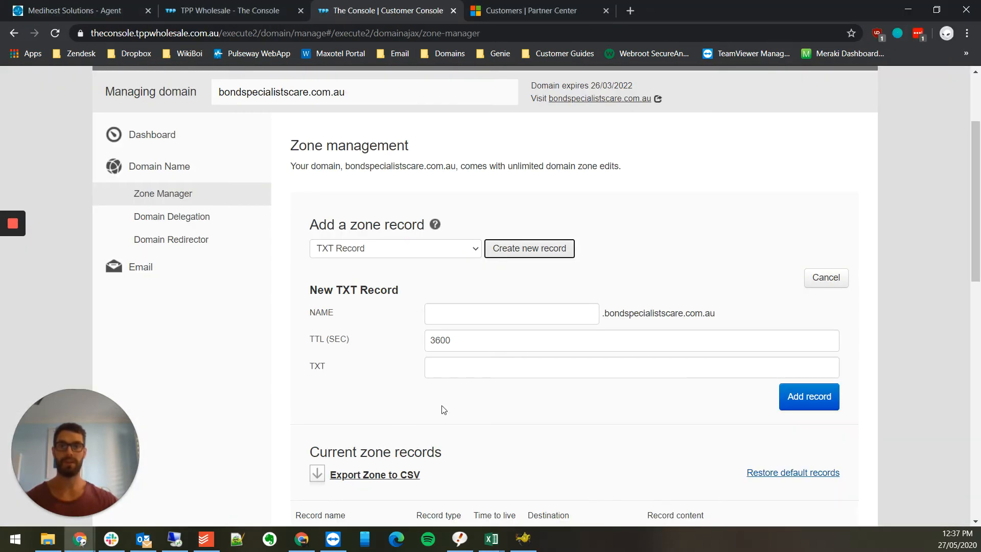
pyautogui.click(460, 376)
pyautogui.write('"')
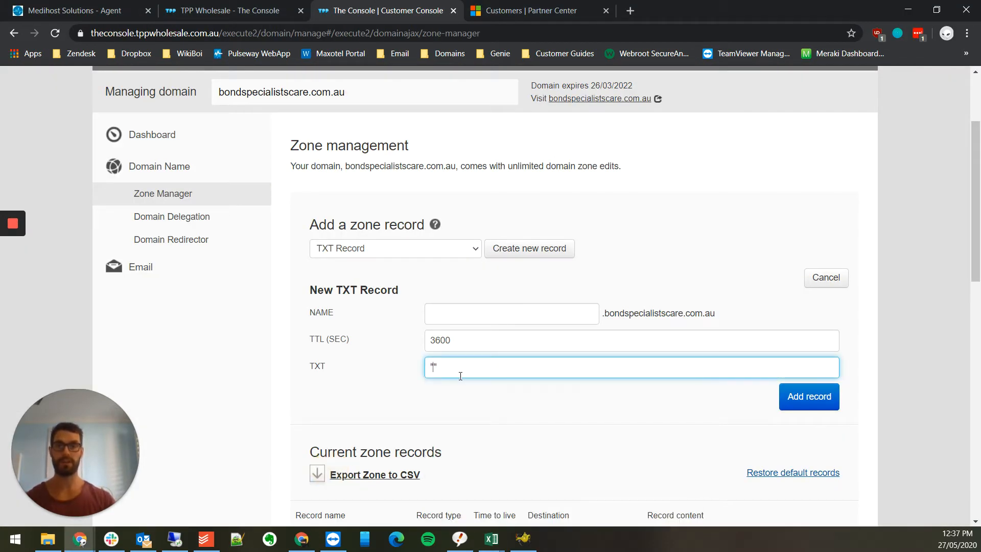
pyautogui.write('MS=ms81523560')
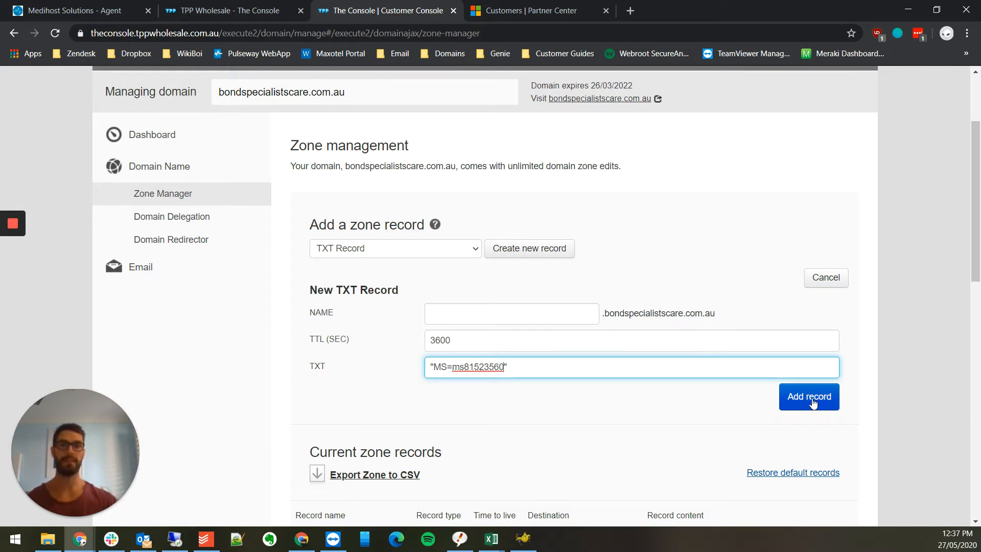
pyautogui.hotkey('alt', 'Tab')
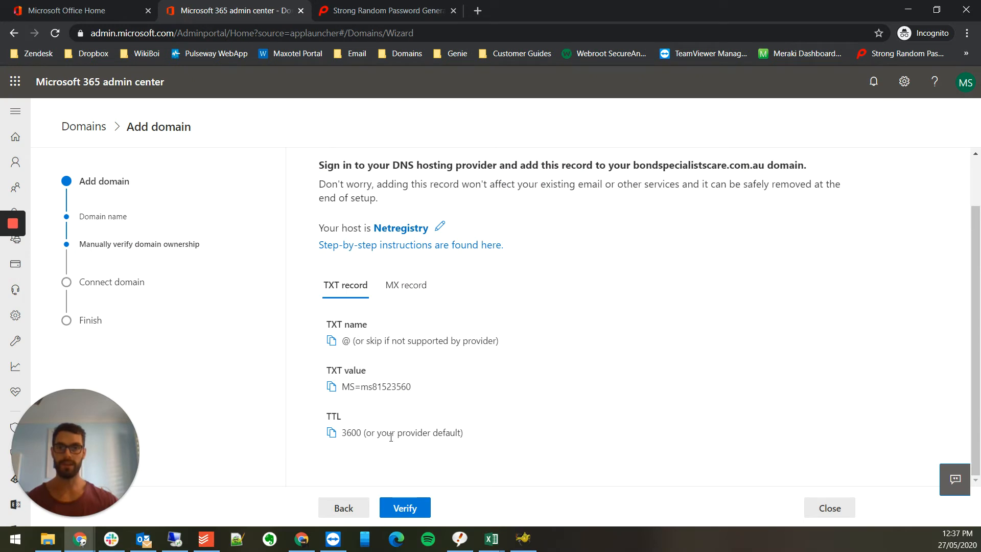
pyautogui.hotkey('alt', 'Tab')
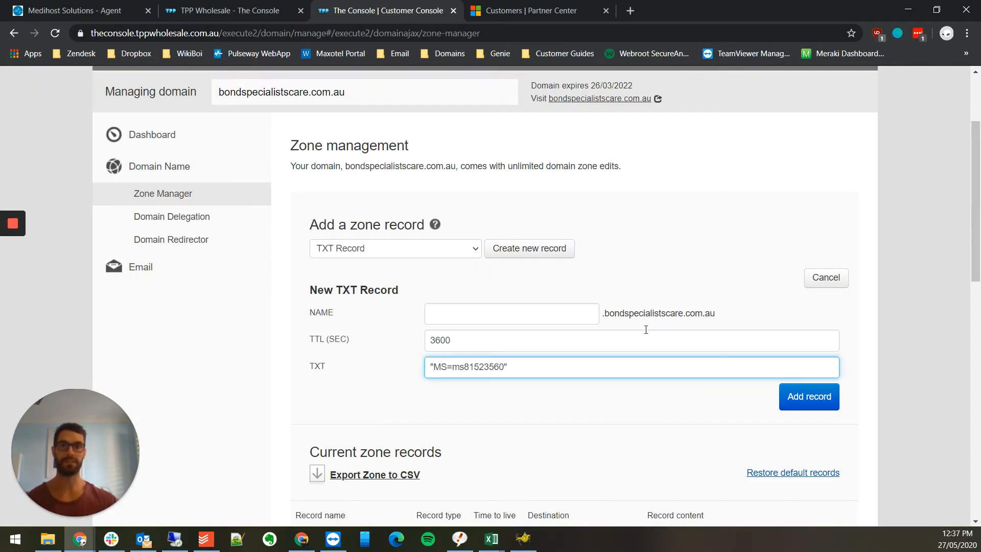
pyautogui.click(808, 396)
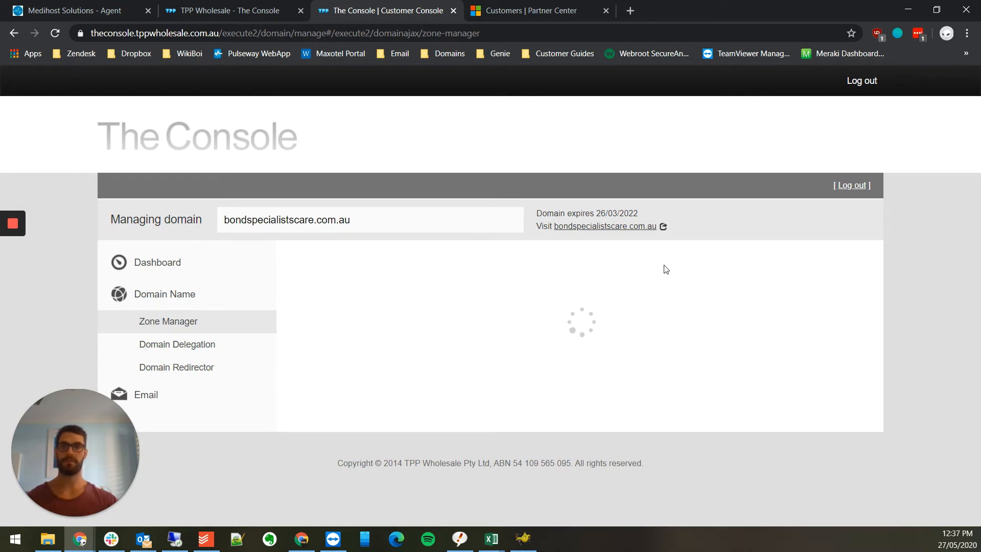
pyautogui.hotkey('alt', 'Tab')
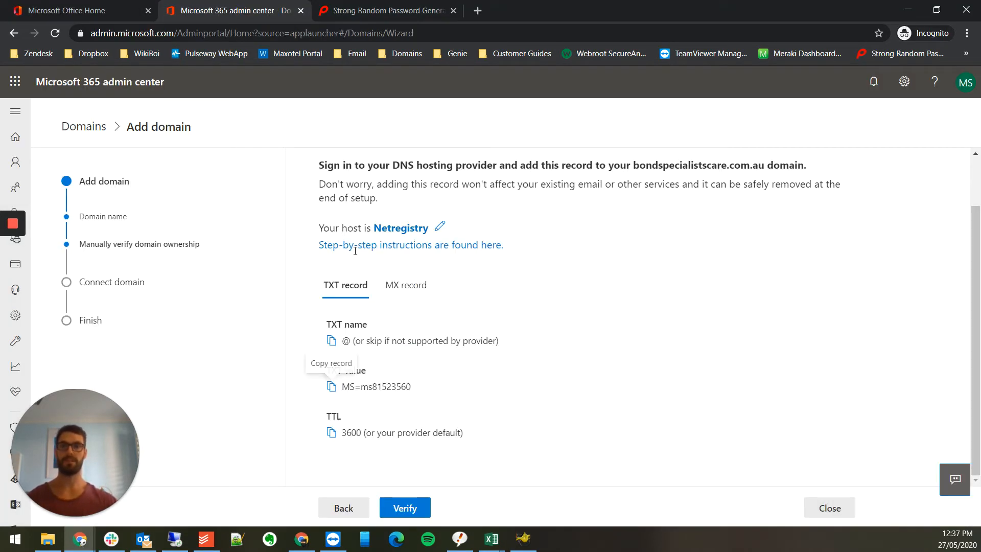
# Step: Verify domain ownership and continue to the Add DNS records step
pyautogui.click(402, 508)
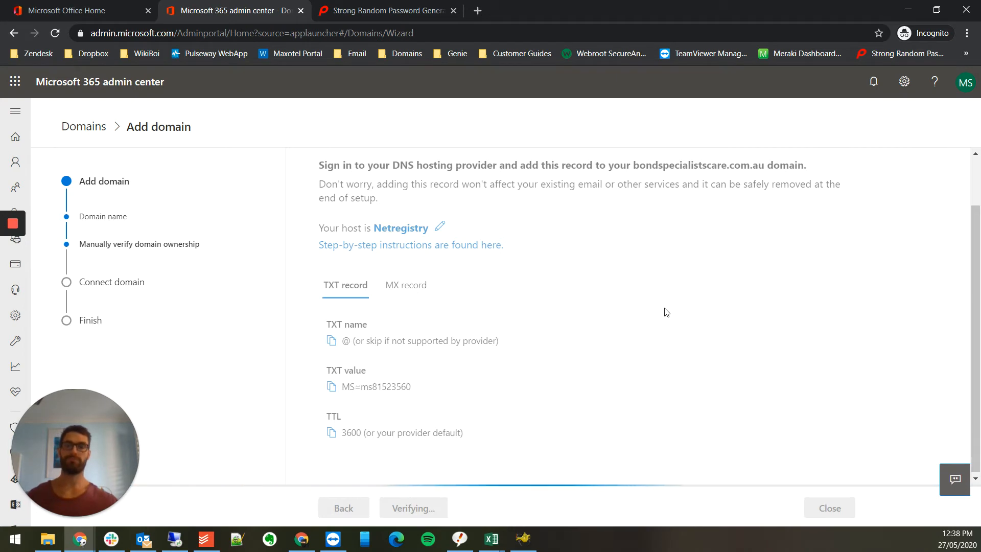
pyautogui.scroll(2, 668, 320)
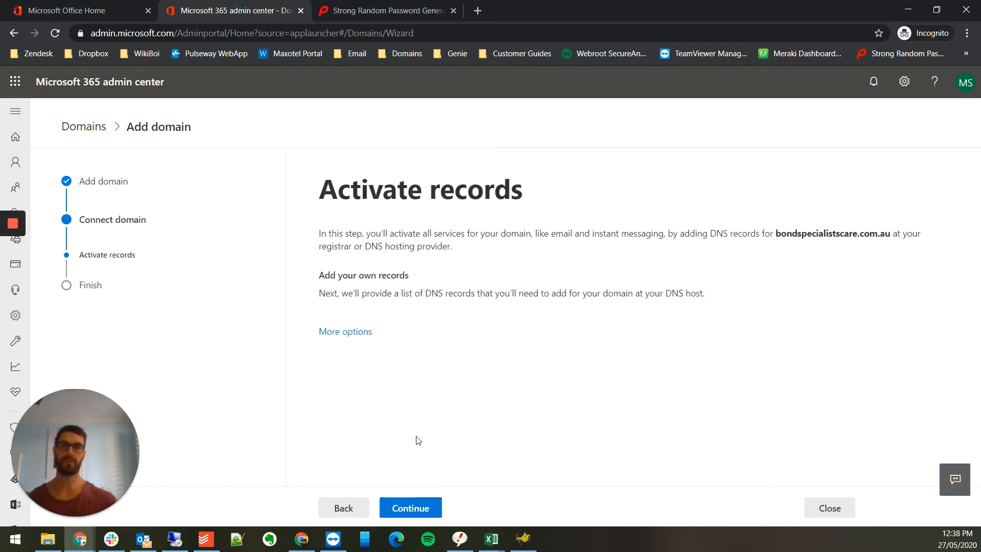
pyautogui.click(417, 506)
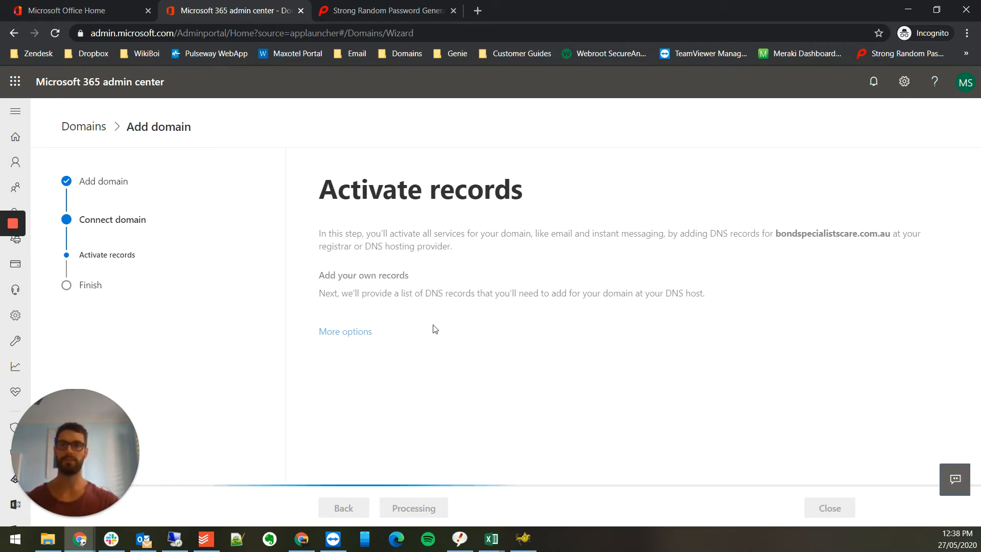
# Step: Copy the expected MX record's Points to address value and return to the TPP zone records
pyautogui.scroll(-3, 692, 291)
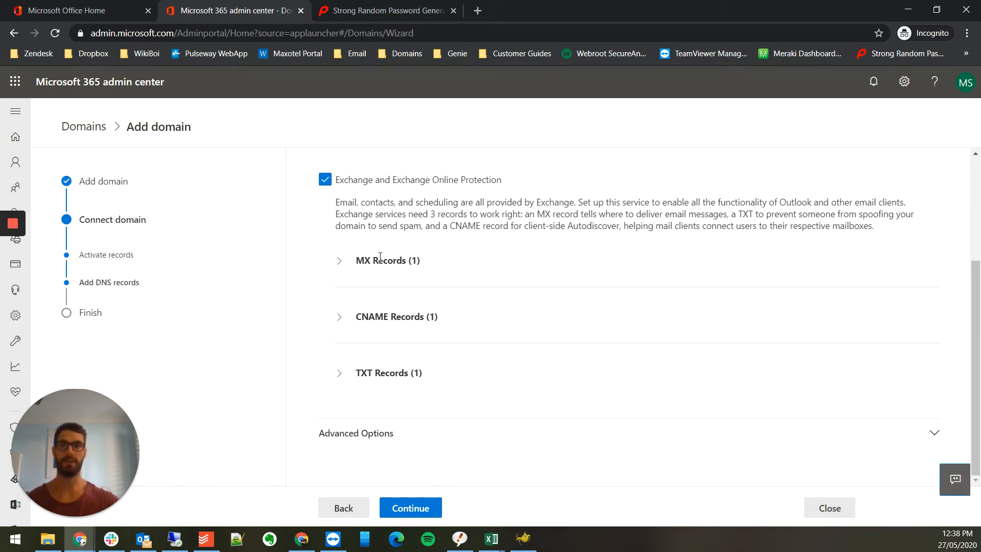
pyautogui.click(345, 264)
pyautogui.click(509, 337)
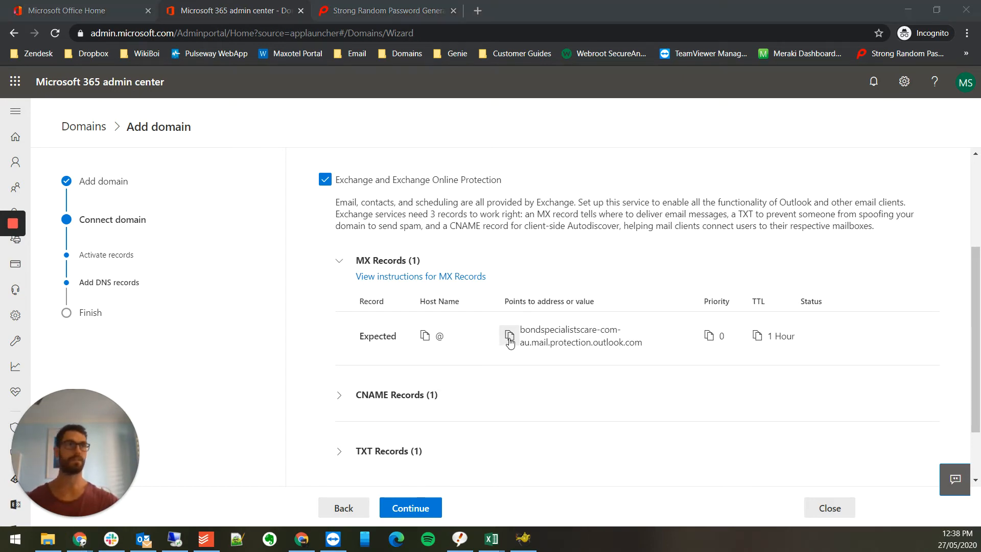
pyautogui.hotkey('alt', 'Tab')
pyautogui.scroll(-10, 466, 403)
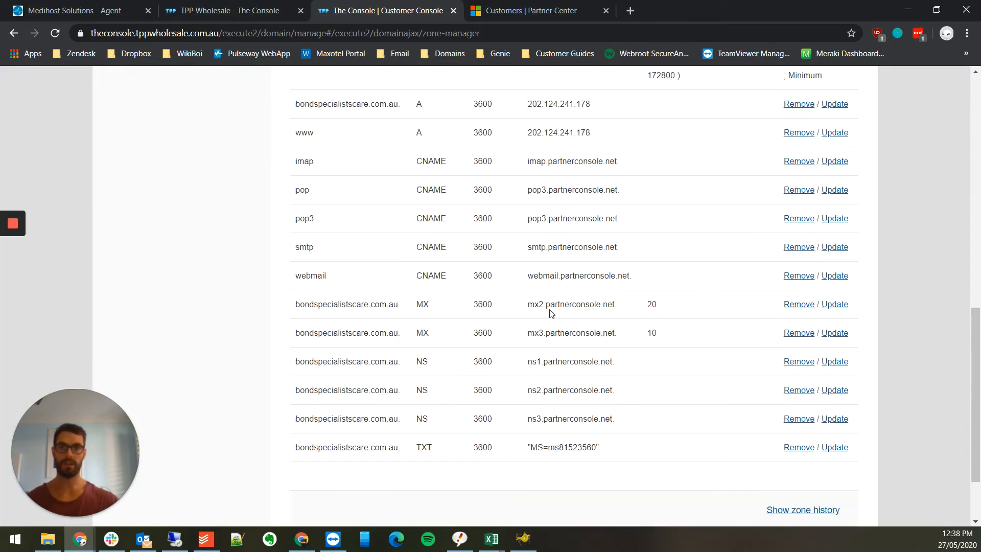
# Step: Remove the old mx2 and mx3 partnerconsole.net MX records from the zone
pyautogui.scroll(-1, 556, 304)
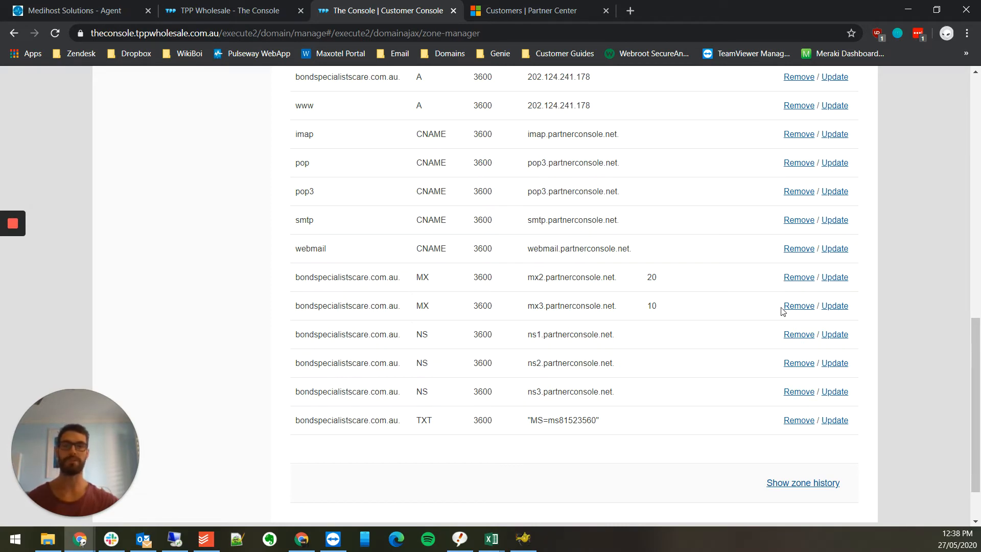
pyautogui.click(802, 279)
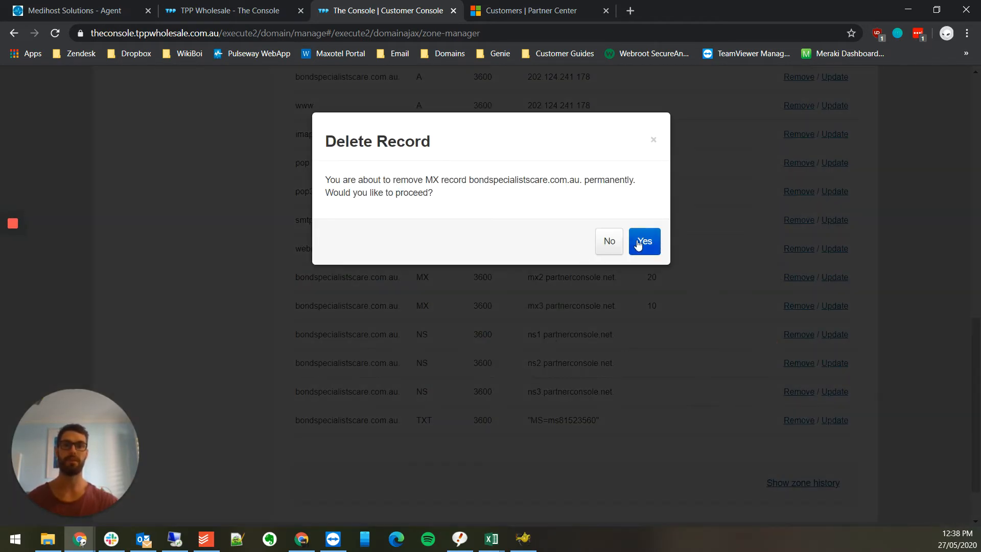
pyautogui.click(641, 241)
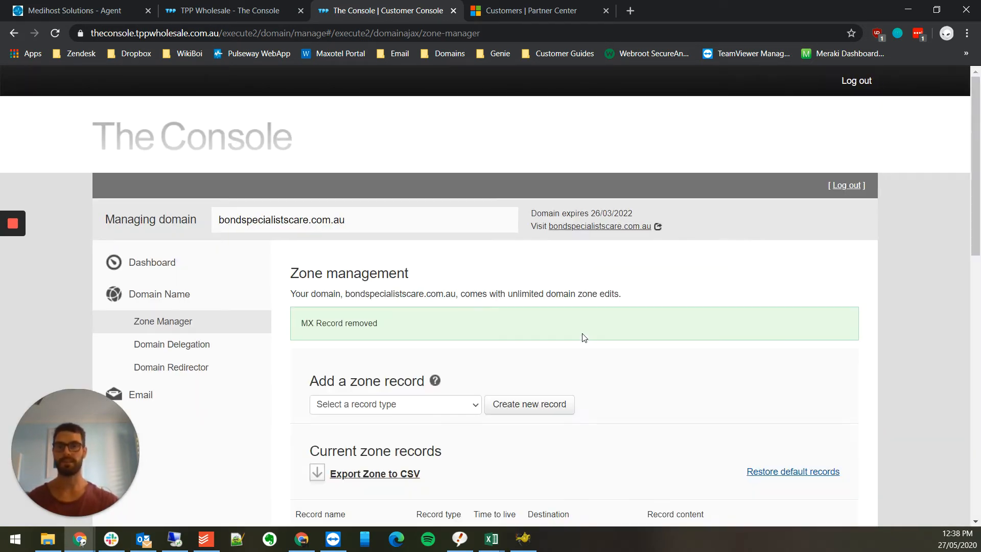
pyautogui.scroll(-10, 593, 349)
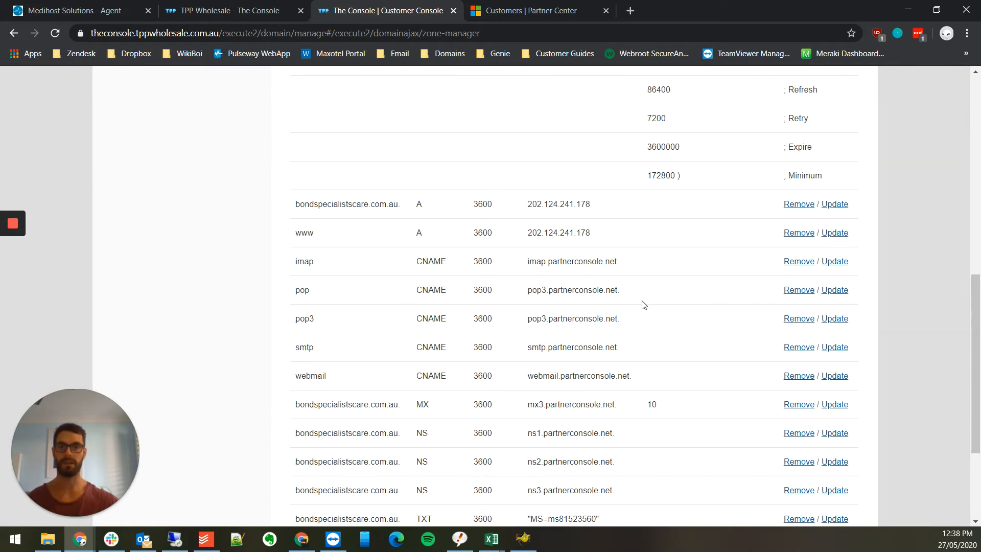
pyautogui.scroll(-3, 332, 300)
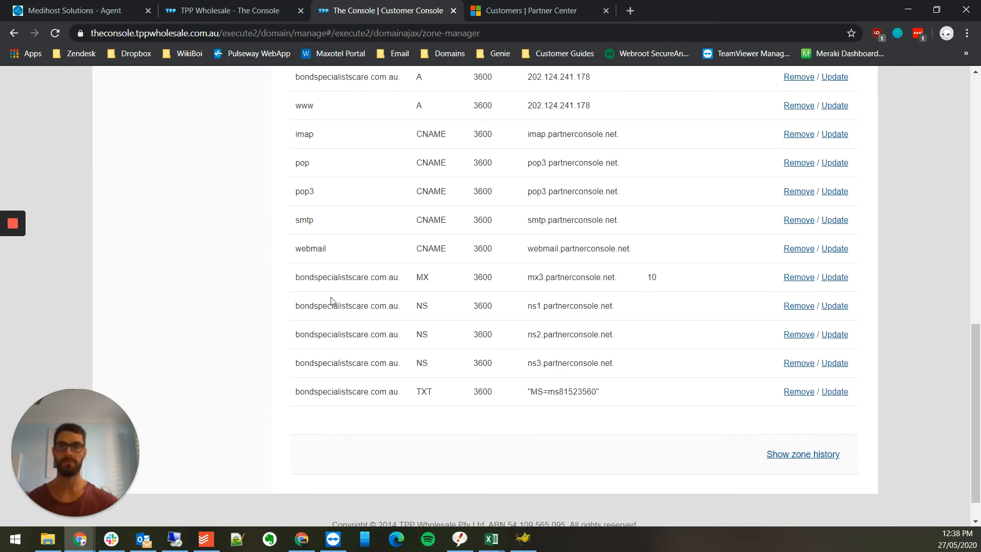
pyautogui.click(799, 277)
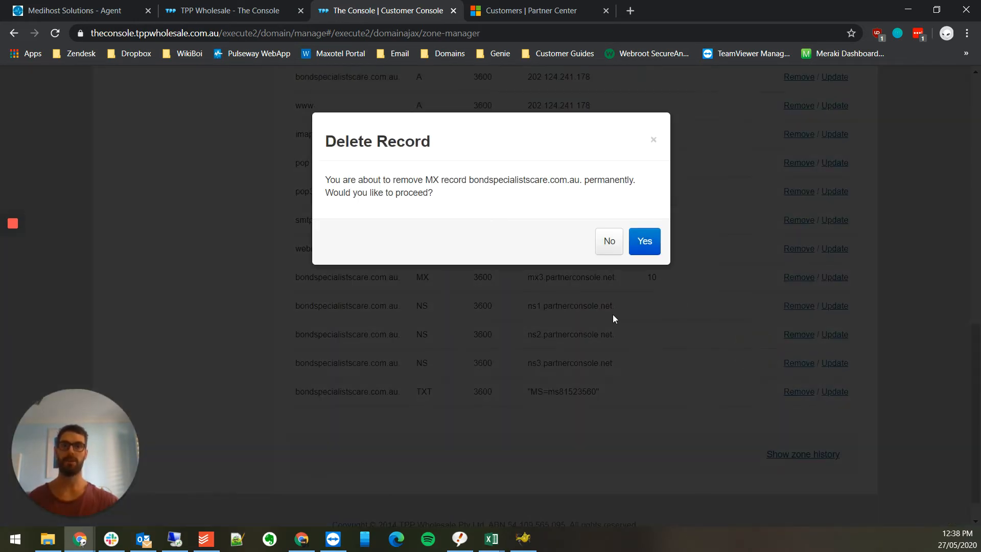
pyautogui.click(647, 240)
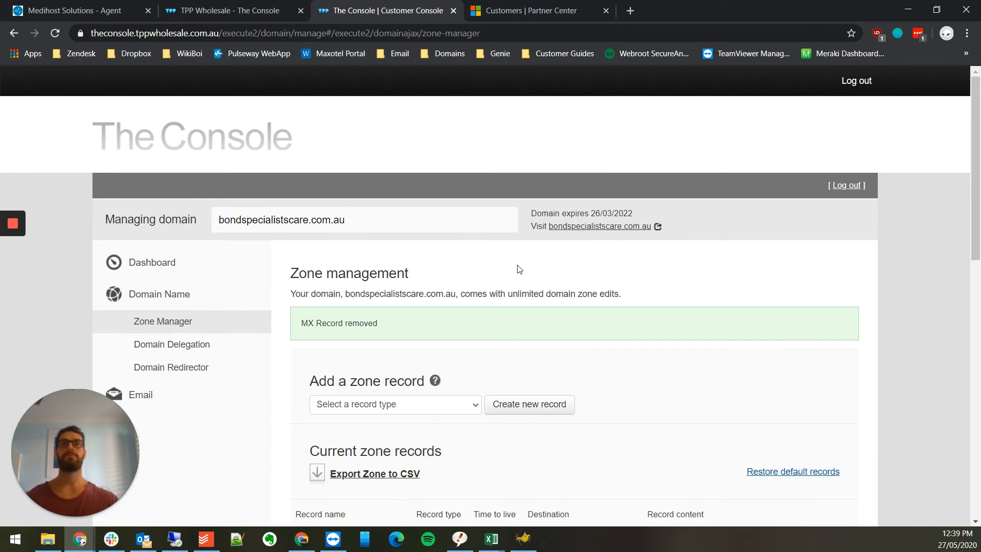
pyautogui.scroll(-2, 345, 373)
pyautogui.click(432, 276)
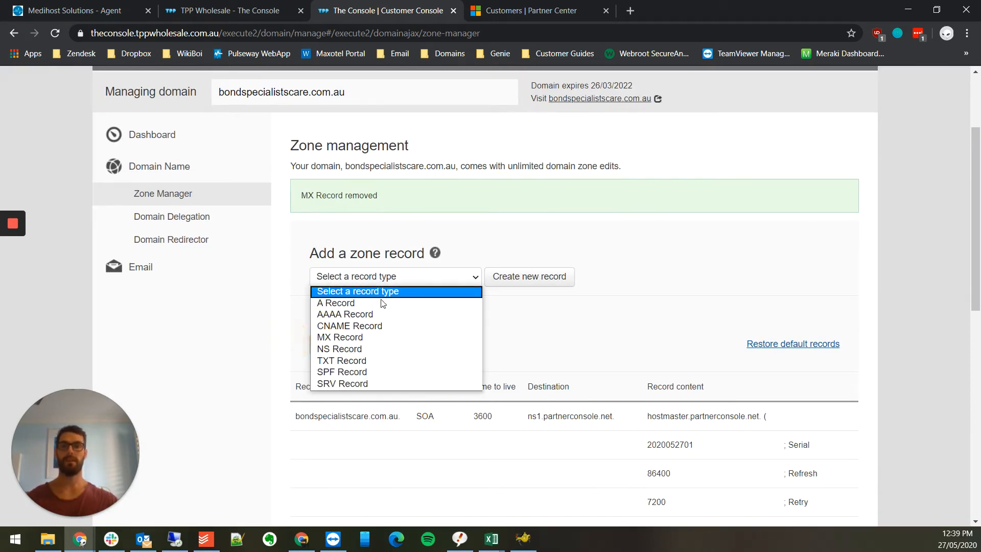
# Step: Fill a new MX record: exchange bondspecialistscare-com-au.mail.protection.outlook.com, host fully qualified, preference 0
pyautogui.click(348, 339)
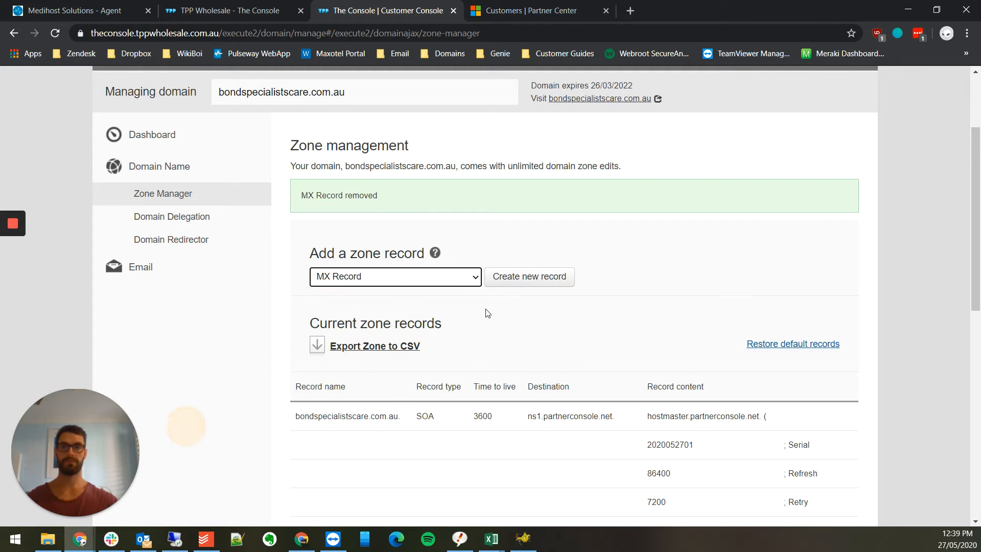
pyautogui.click(516, 283)
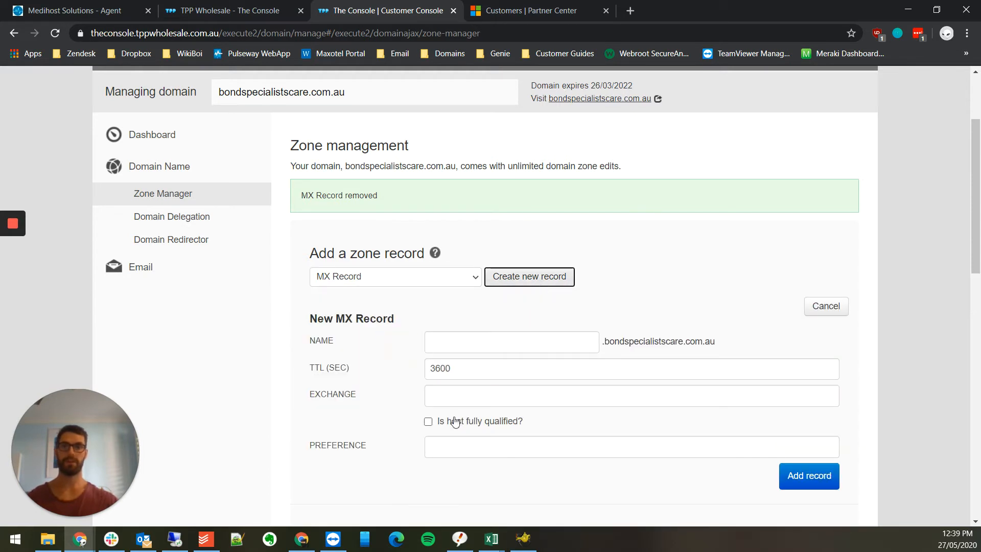
pyautogui.click(465, 394)
pyautogui.hotkey('ctrl', 'v')
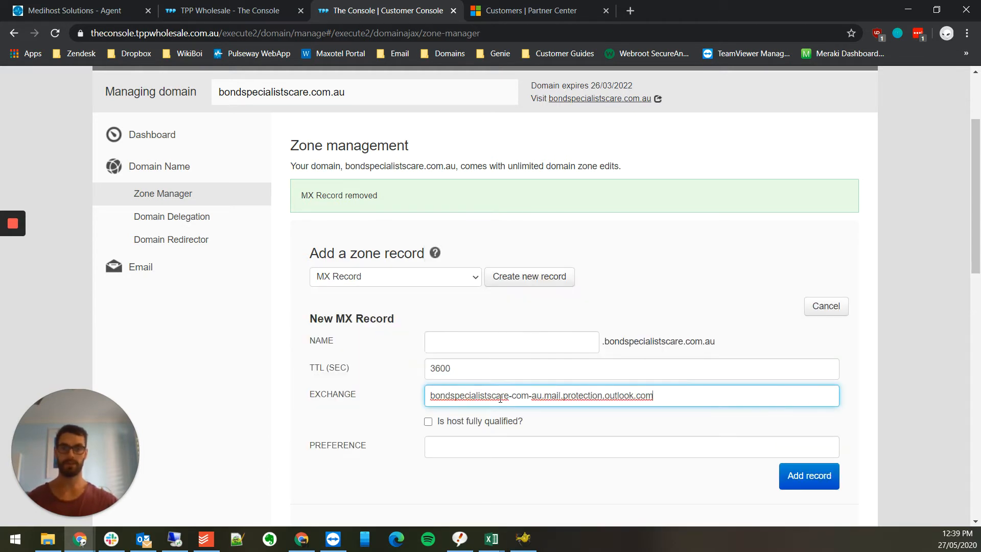
pyautogui.click(430, 429)
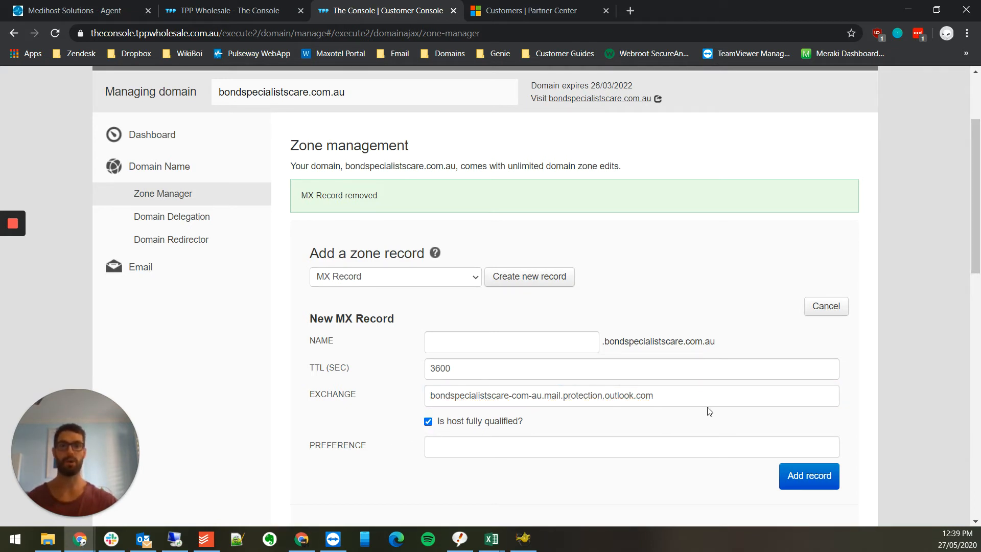
pyautogui.moveTo(603, 342); pyautogui.dragTo(741, 342)
pyautogui.click(678, 393)
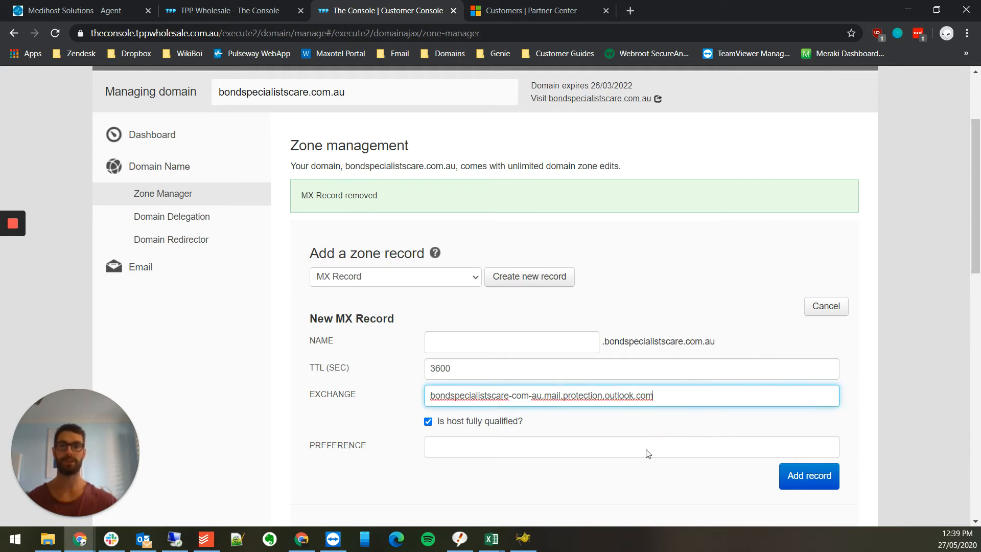
pyautogui.click(557, 445)
pyautogui.write('0')
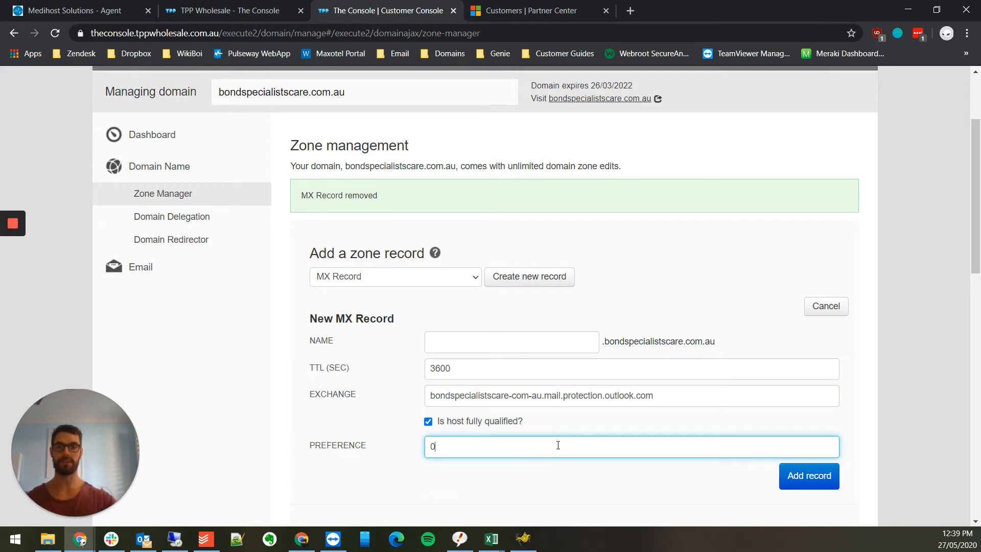
# Step: Copy the expected autodiscover CNAME target from Microsoft 365's DNS records
pyautogui.hotkey('alt', 'Tab')
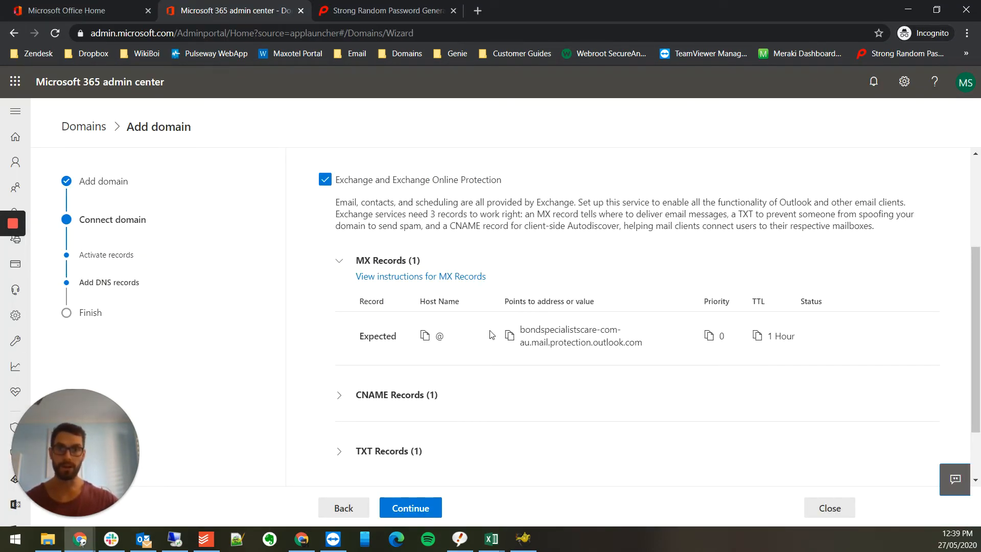
pyautogui.click(340, 395)
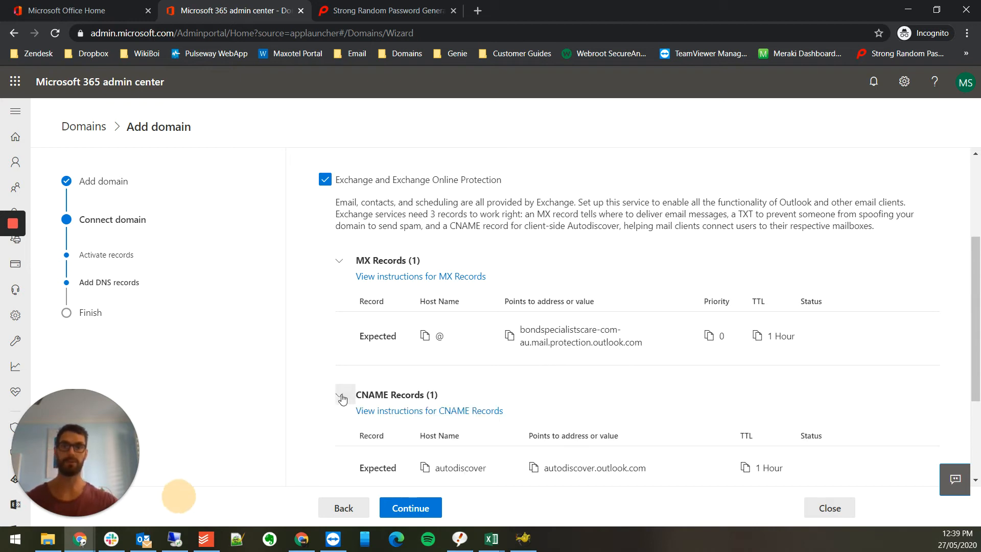
pyautogui.scroll(-3, 341, 392)
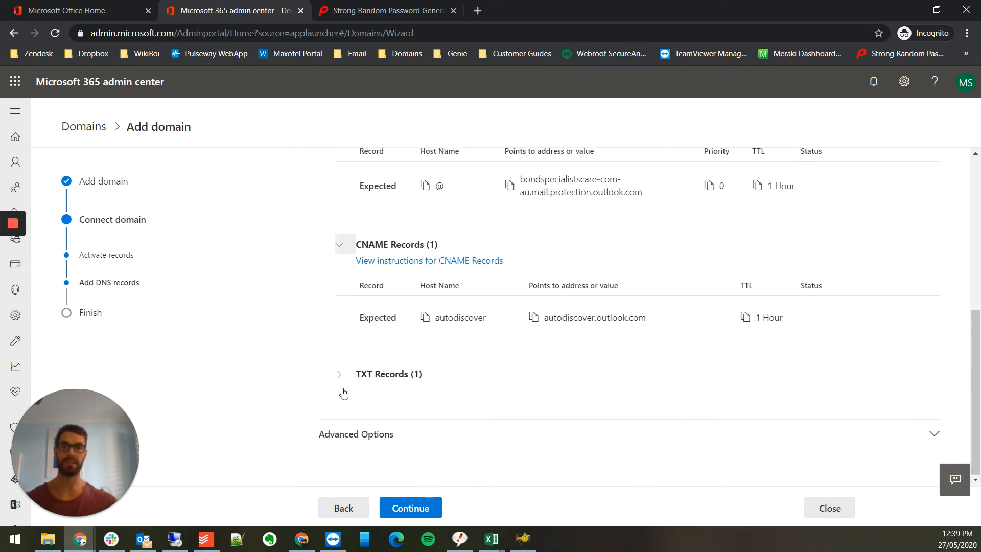
pyautogui.click(533, 316)
pyautogui.hotkey('alt', 'Tab')
pyautogui.click(414, 280)
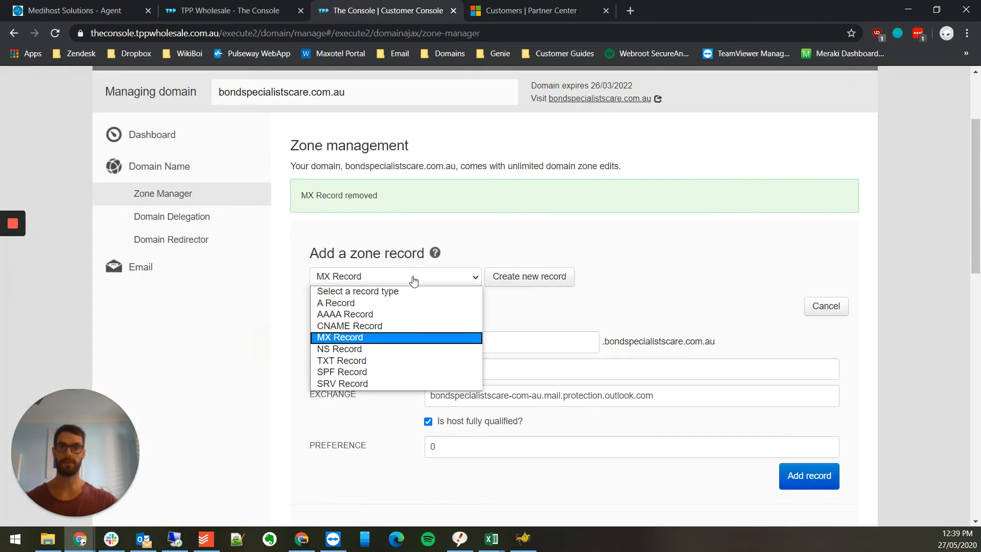
# Step: Save the MX record, then add an autodiscover CNAME pointing to autodiscover.outlook.com
pyautogui.click(271, 344)
pyautogui.click(806, 470)
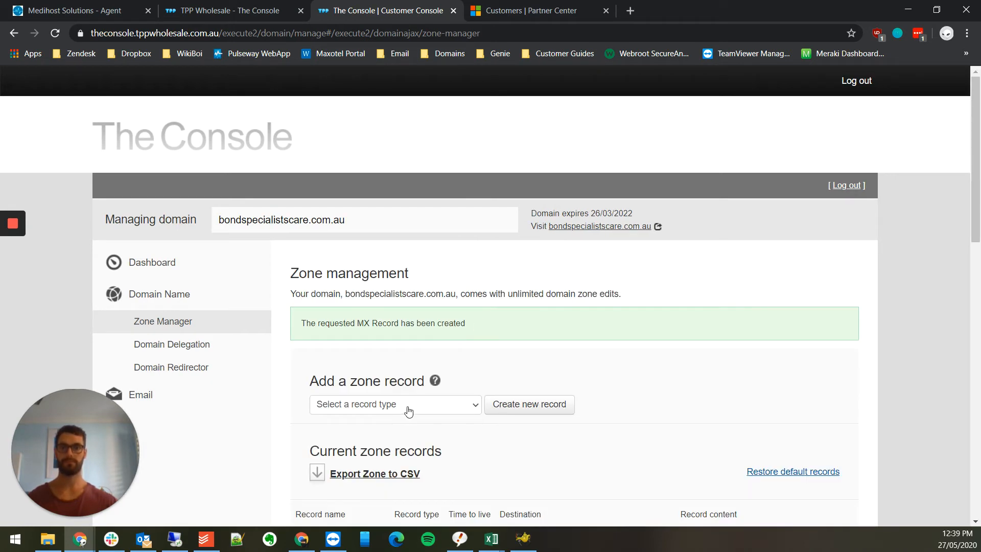
pyautogui.click(409, 412)
pyautogui.click(355, 454)
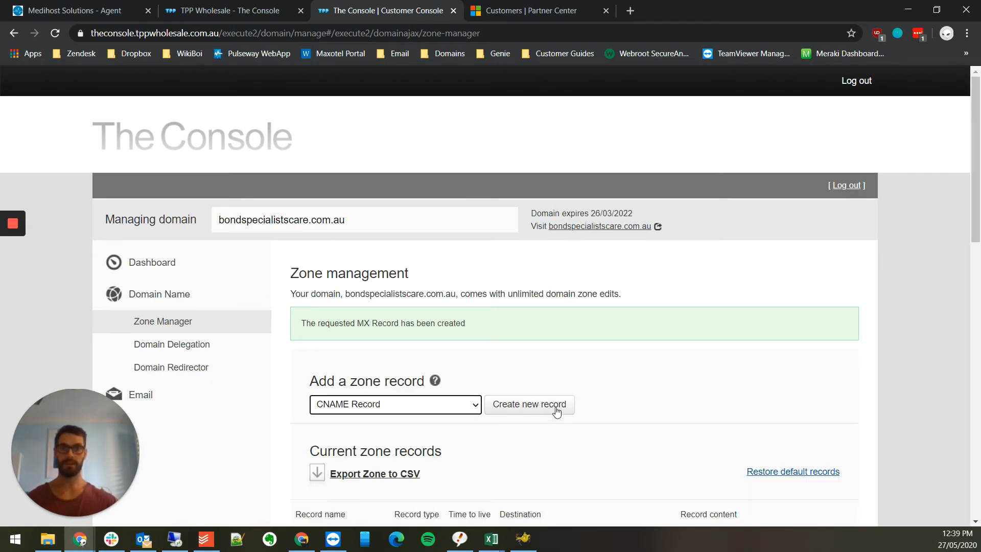
pyautogui.click(557, 407)
pyautogui.scroll(-3, 521, 408)
pyautogui.click(482, 332)
pyautogui.hotkey('ctrl', 'v')
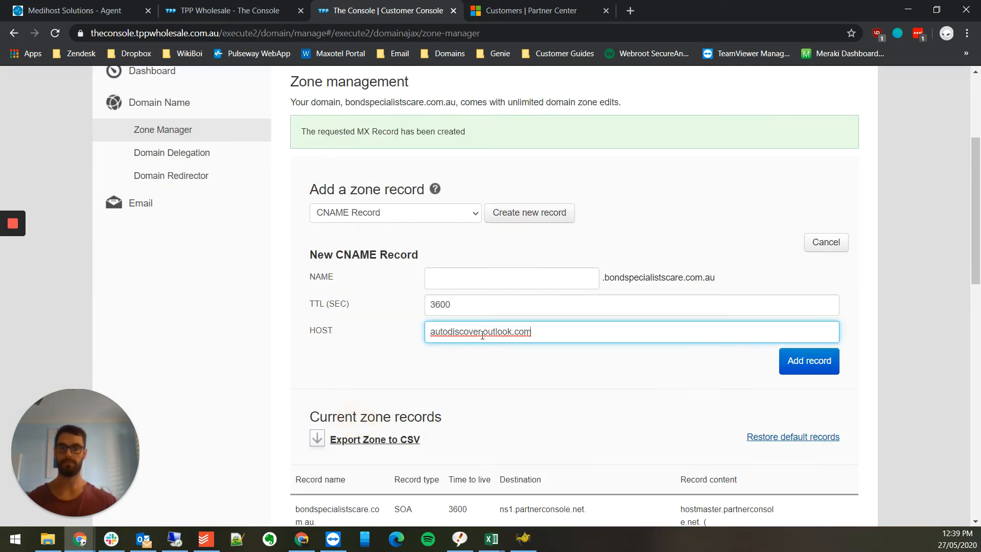
pyautogui.click(482, 280)
pyautogui.write('autodis')
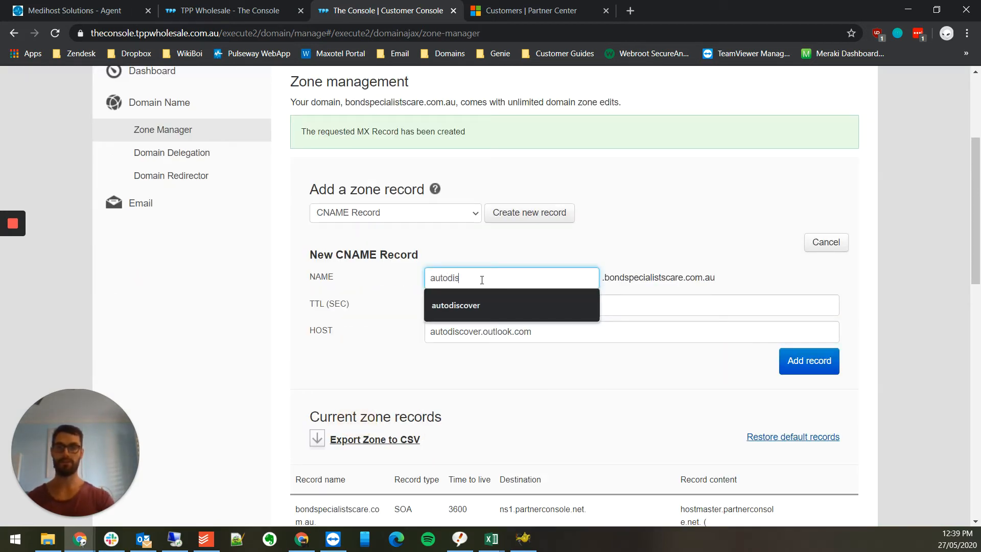
pyautogui.write('cover')
pyautogui.click(813, 361)
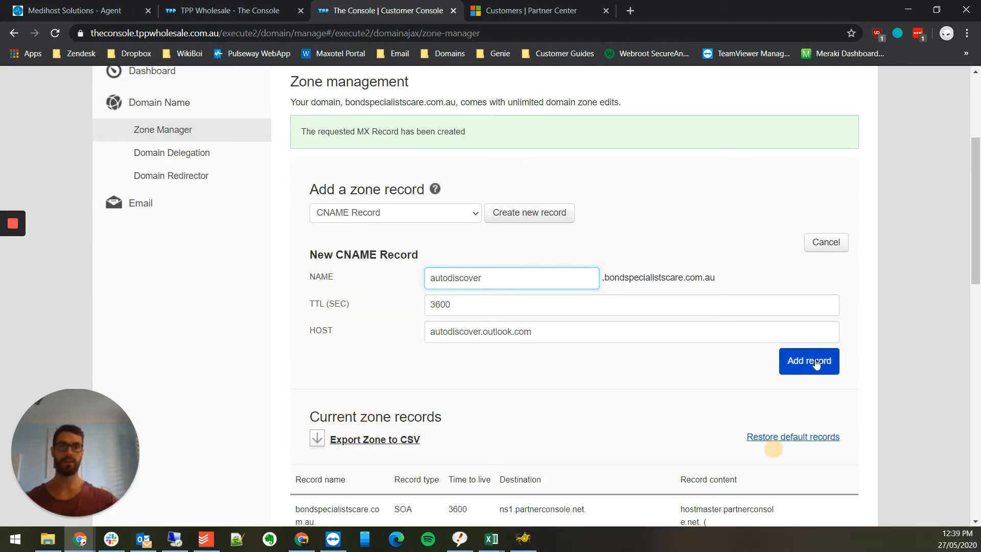
# Step: Copy the expected SPF TXT value from the Microsoft 365 admin center
pyautogui.hotkey('alt', 'Tab')
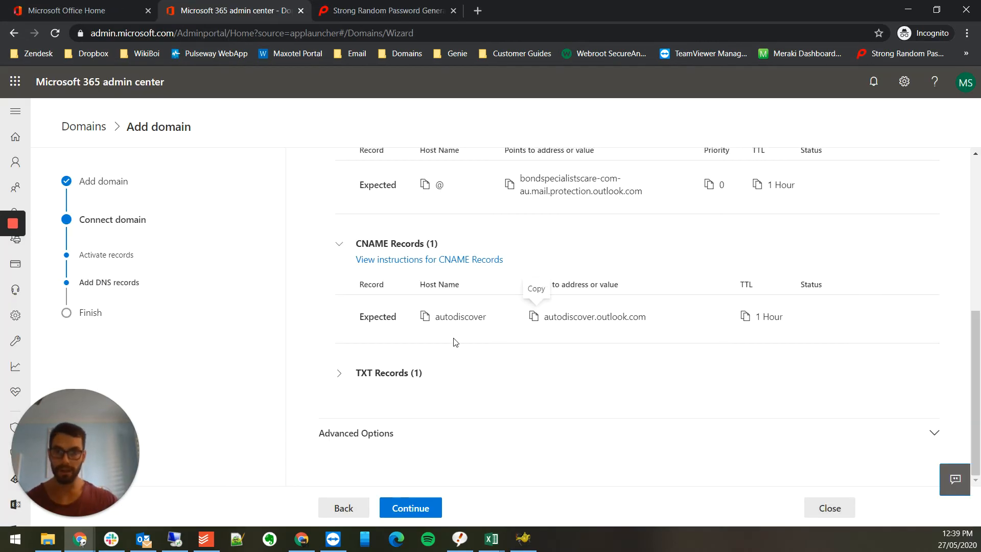
pyautogui.click(343, 370)
pyautogui.scroll(-2, 462, 363)
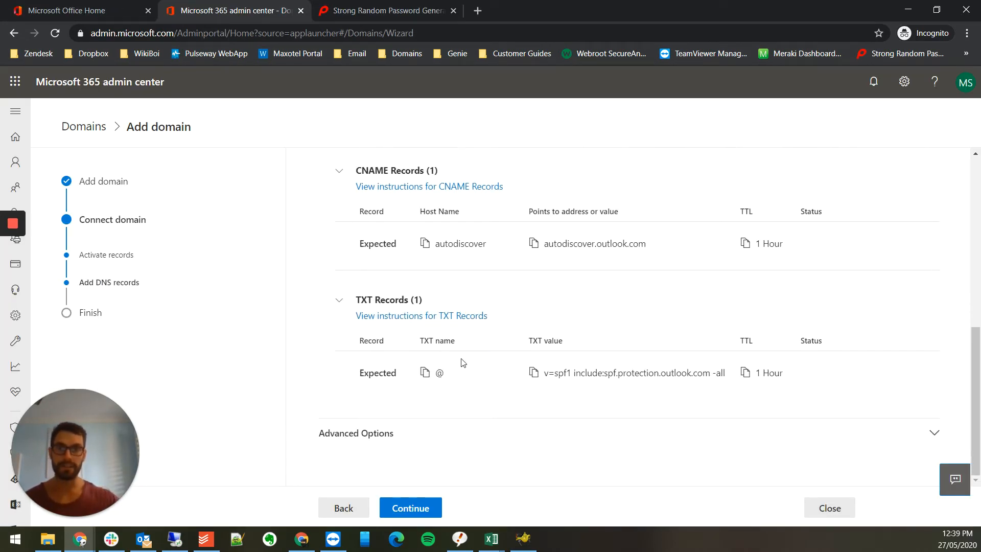
pyautogui.click(535, 373)
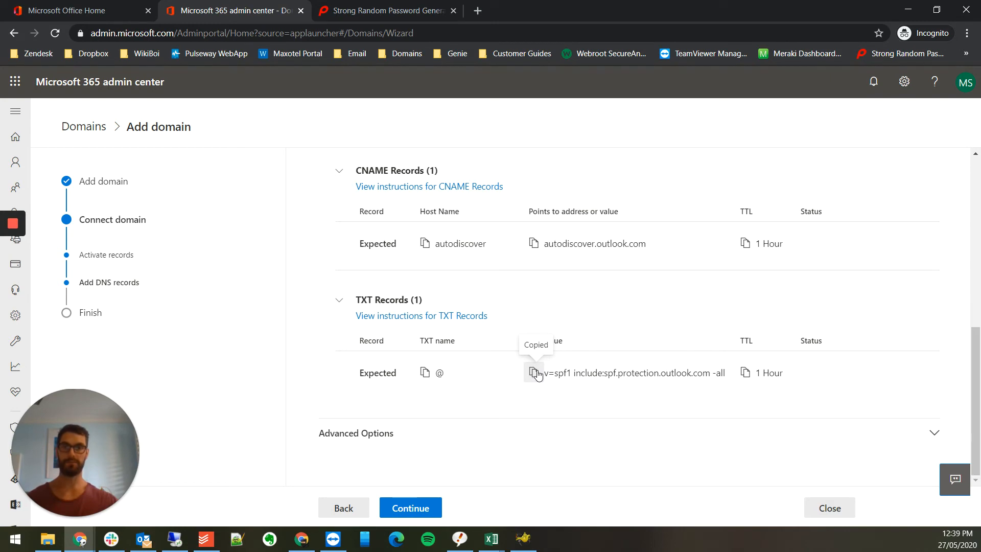
pyautogui.hotkey('alt', 'Tab')
pyautogui.scroll(-2, 602, 401)
pyautogui.click(373, 277)
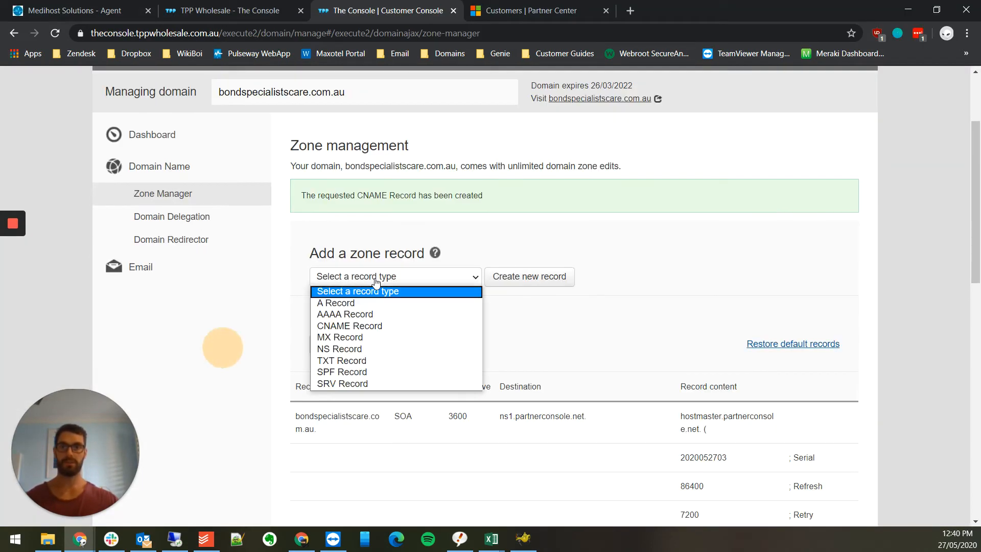
# Step: Add a TXT record containing v=spf1 include:spf.protection.outlook.com -all to the zone
pyautogui.click(347, 361)
pyautogui.click(509, 276)
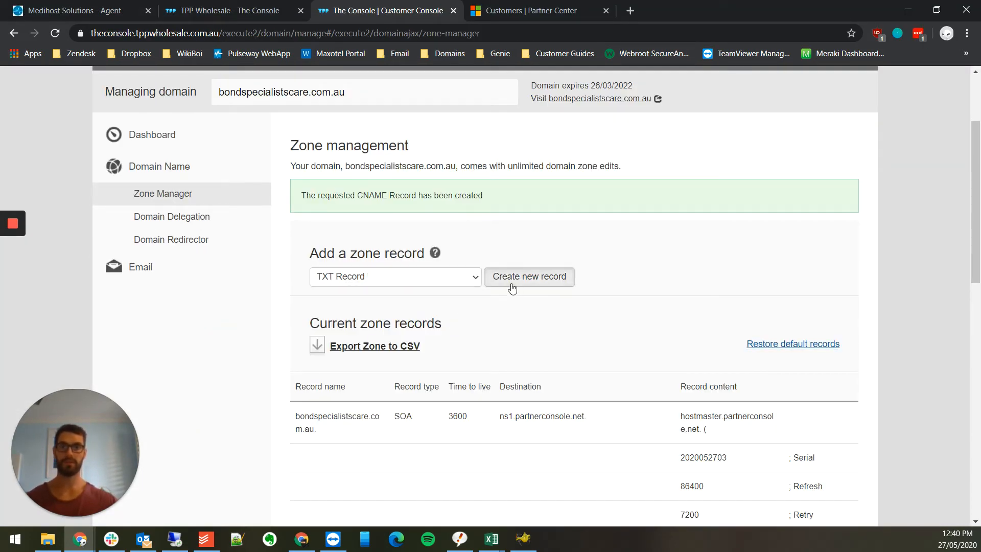
pyautogui.click(450, 396)
pyautogui.write('""')
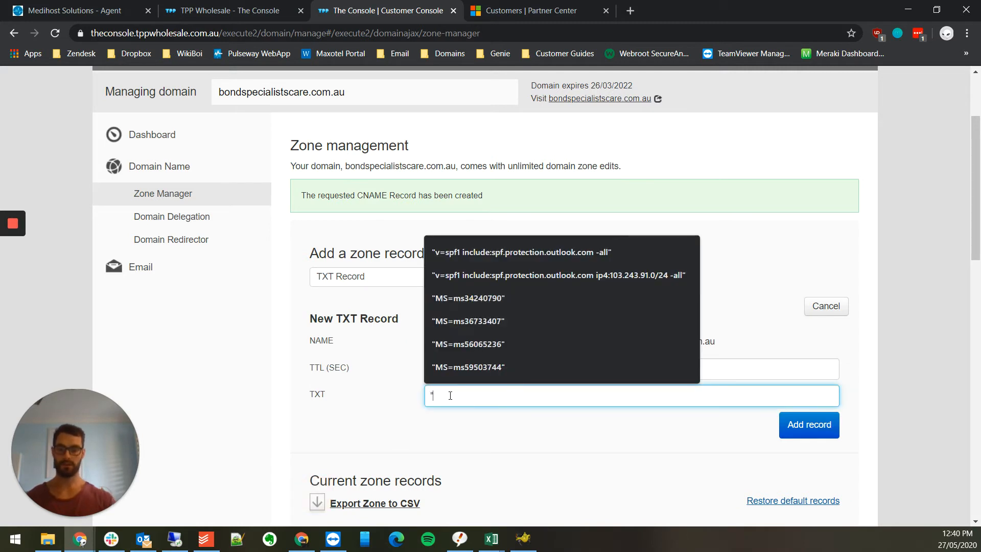
pyautogui.press('Left')
pyautogui.hotkey('ctrl', 'v')
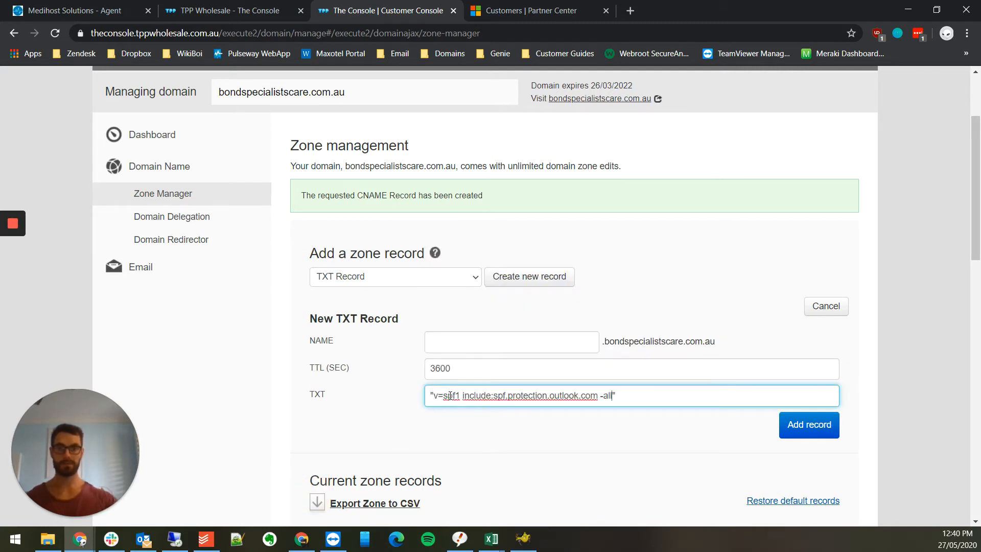
pyautogui.click(791, 418)
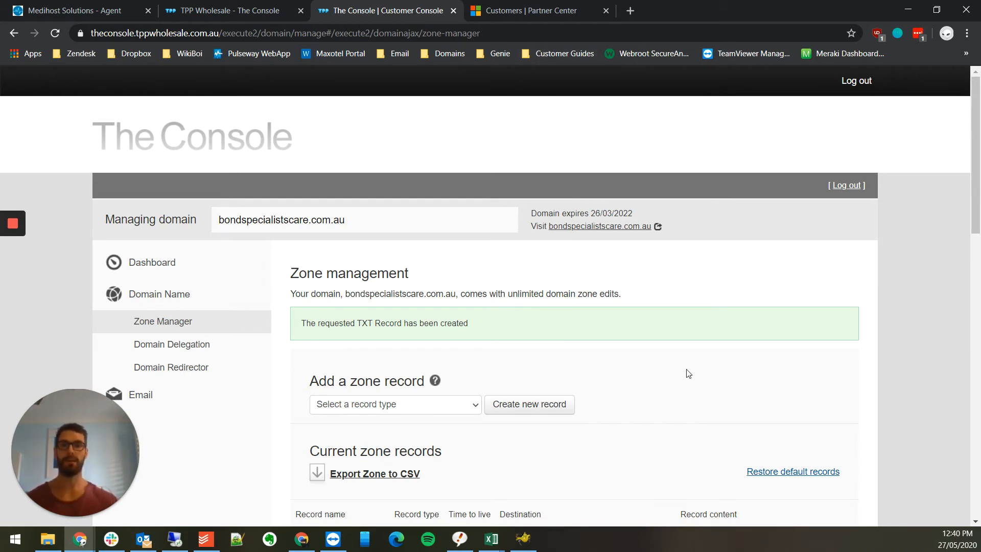
pyautogui.hotkey('alt', 'Tab')
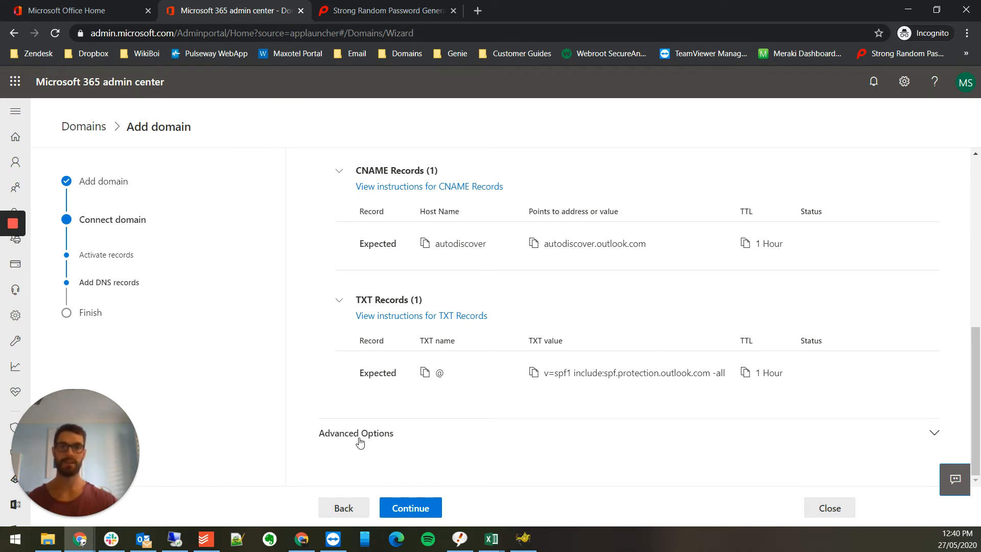
# Step: Verify the DNS records and finish connecting bondspecialistscare.com.au in the setup wizard
pyautogui.click(428, 439)
pyautogui.click(427, 440)
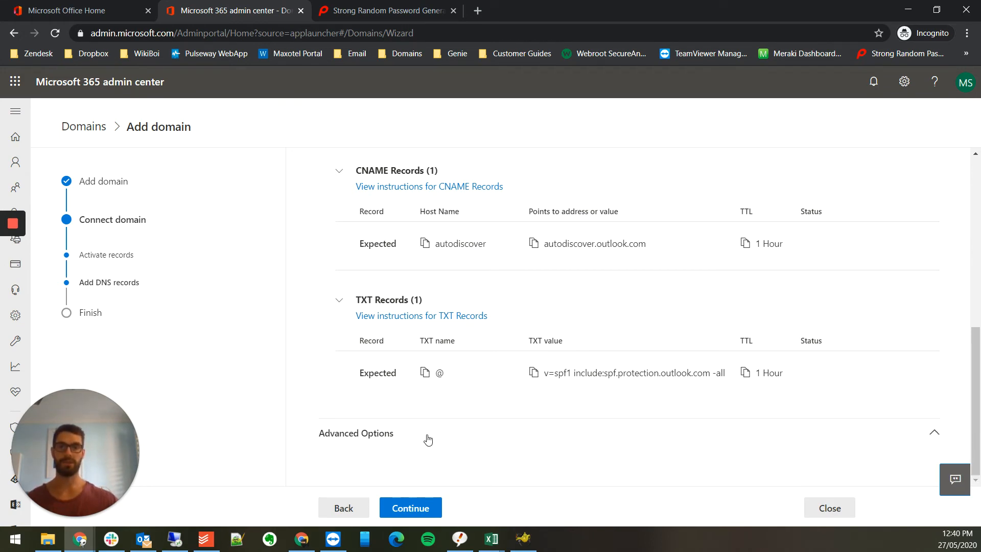
pyautogui.click(419, 509)
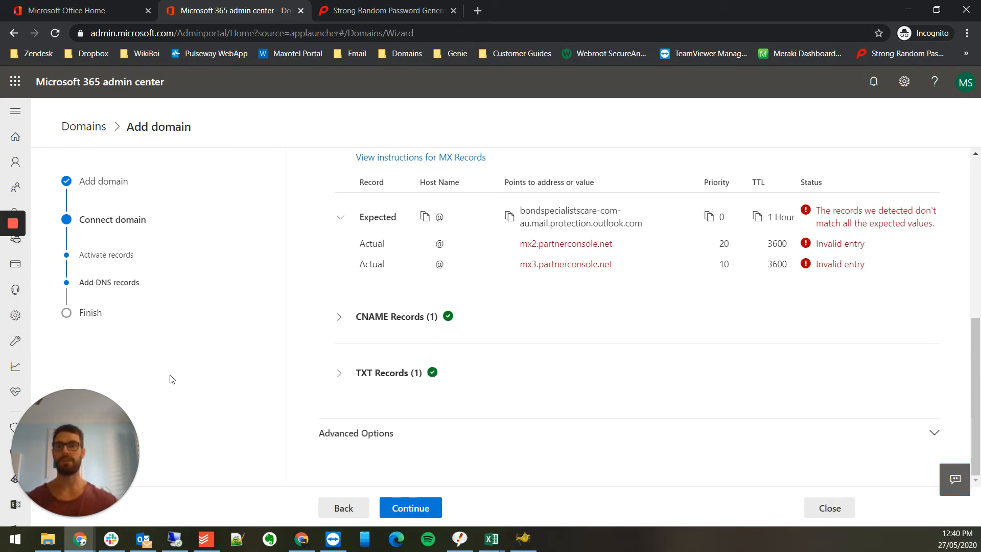
pyautogui.moveTo(12, 268)
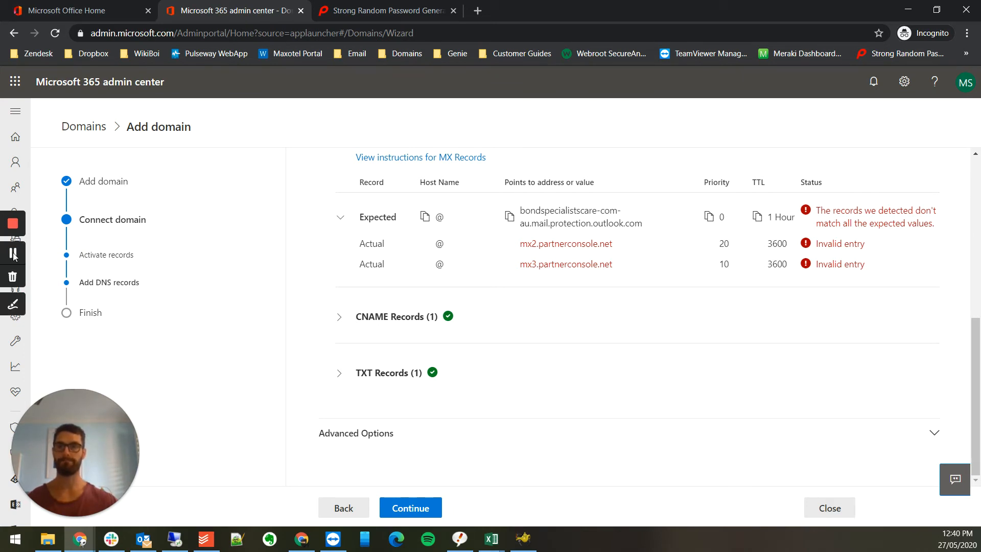
pyautogui.click(14, 253)
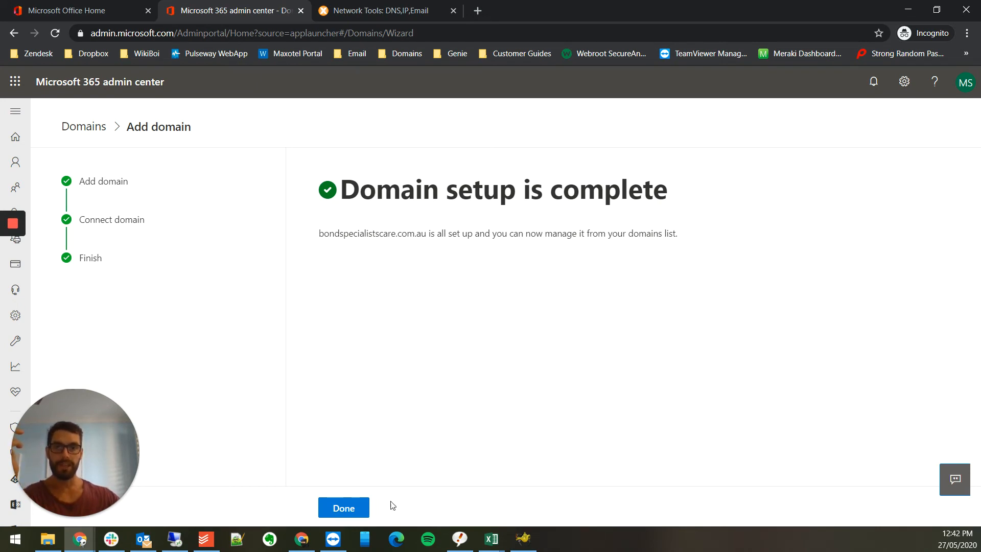
# Step: Close the Add domain wizard to see bondspecialistscare.com.au as the Healthy default domain
pyautogui.click(341, 515)
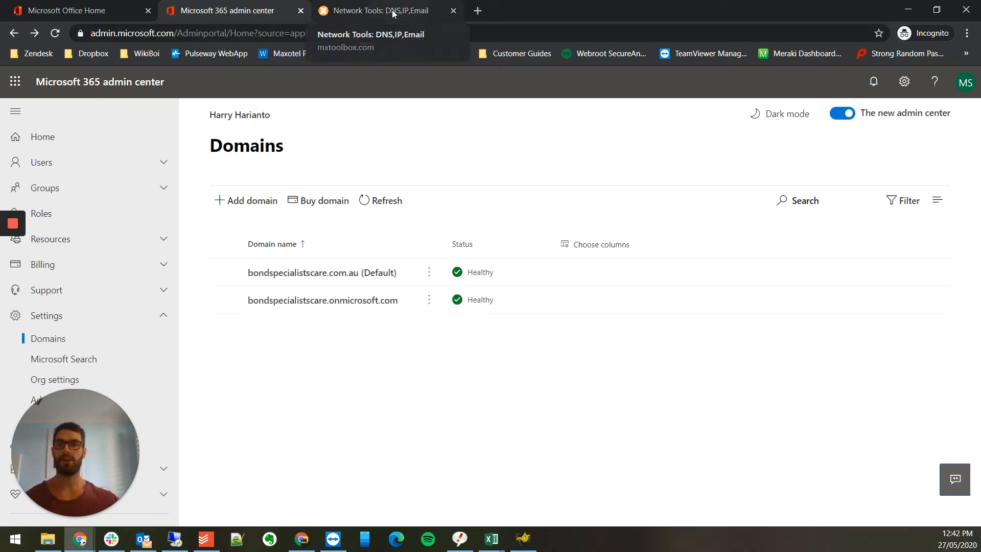
pyautogui.click(355, 11)
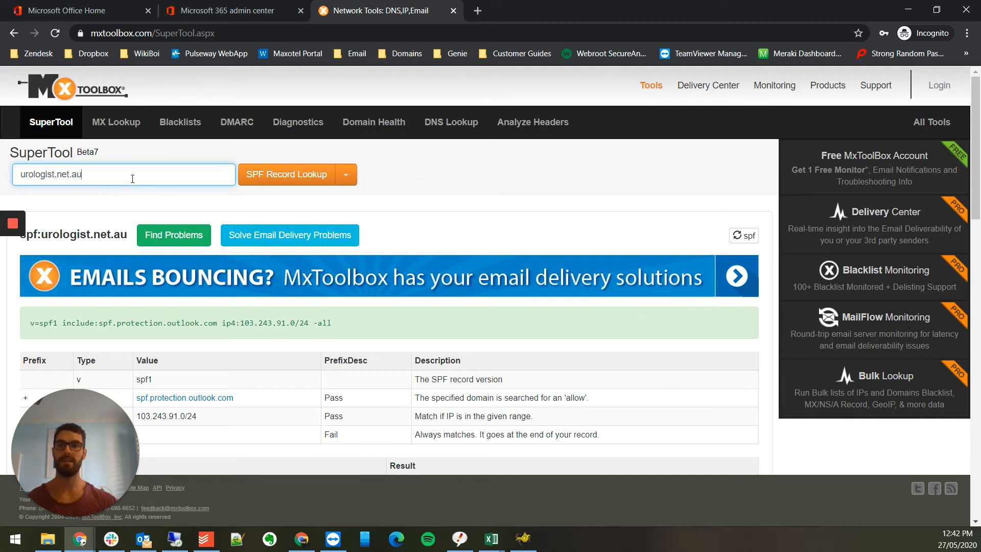
# Step: Copy ip4:103.243.91.0/24 from urologist.net.au's SPF lookup result in MxToolbox
pyautogui.click(346, 174)
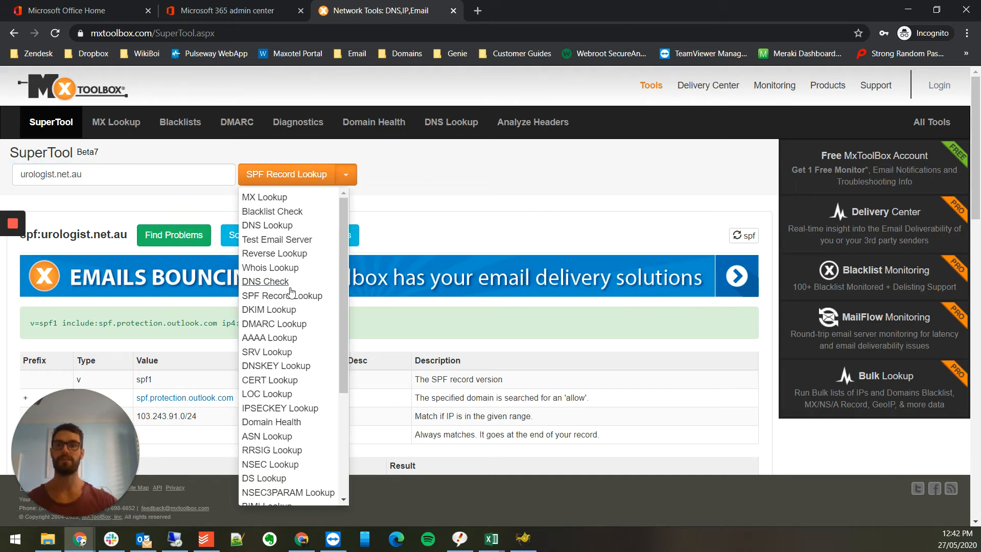
pyautogui.click(459, 233)
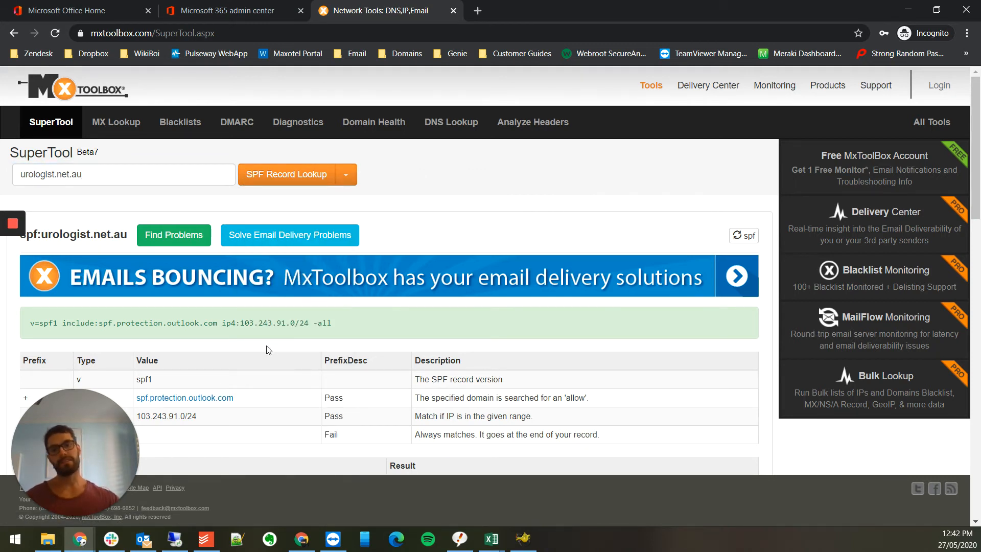
pyautogui.moveTo(224, 323); pyautogui.dragTo(311, 324)
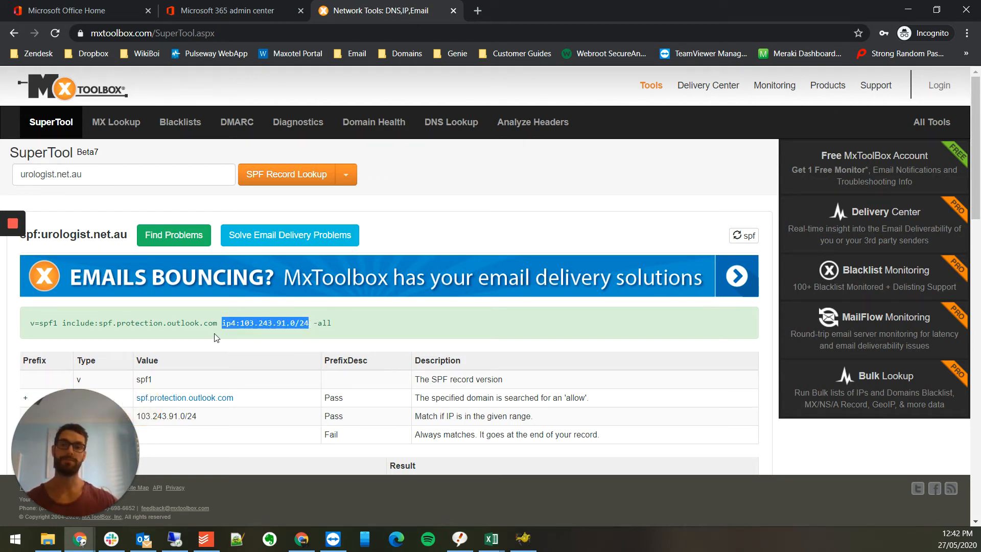
pyautogui.rightClick(265, 324)
pyautogui.click(285, 334)
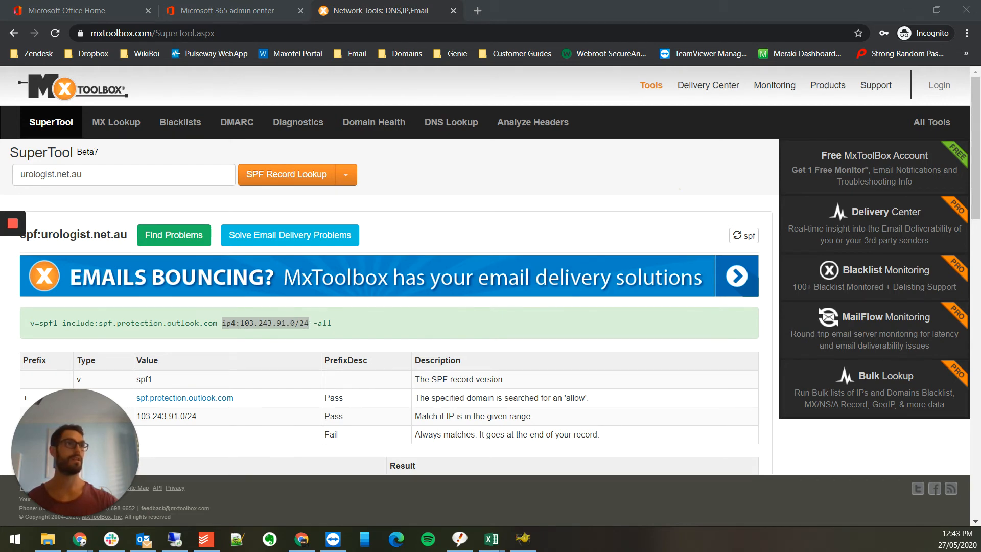
# Step: Insert ip4:103.243.91.0/24 after outlook.com in the SPF TXT record and save it
pyautogui.scroll(-15, 508, 412)
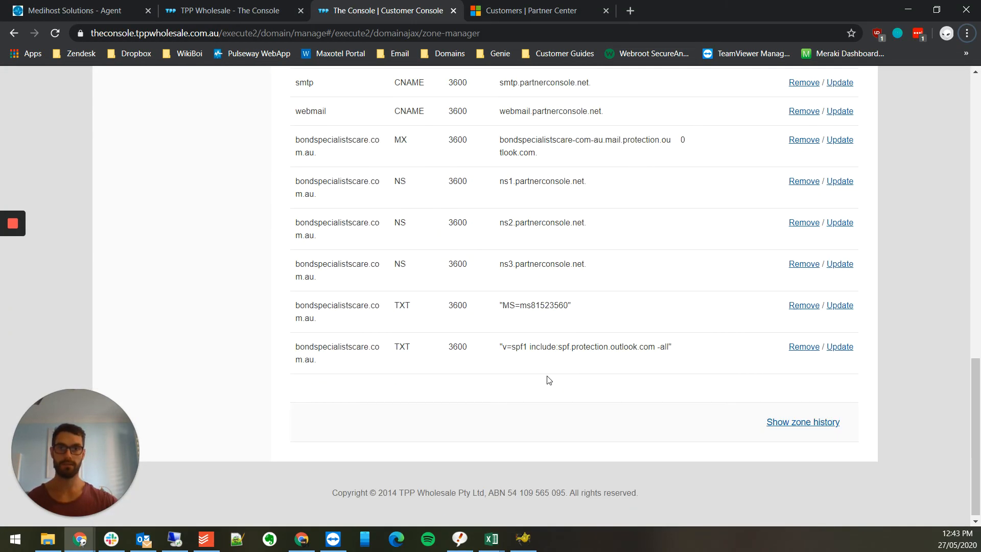
pyautogui.click(838, 347)
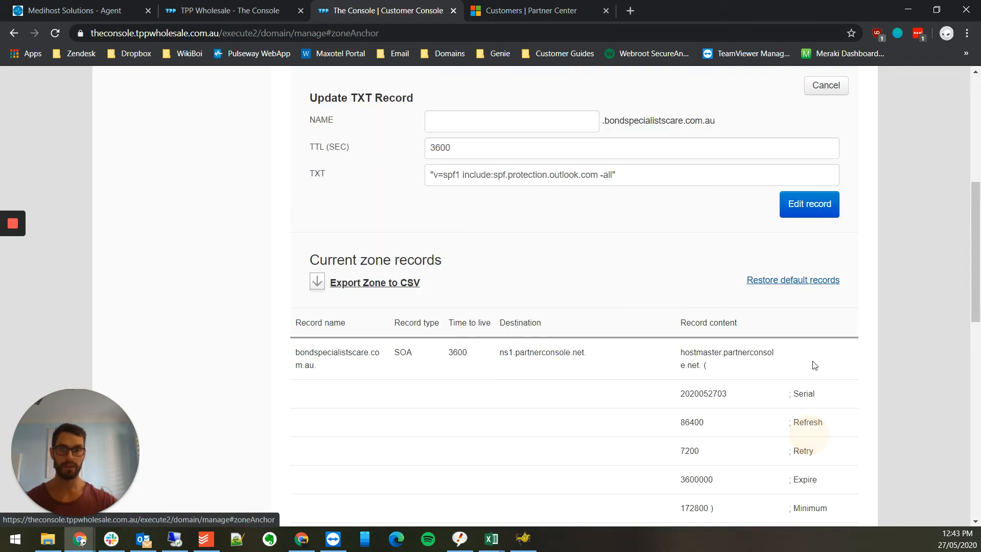
pyautogui.click(597, 175)
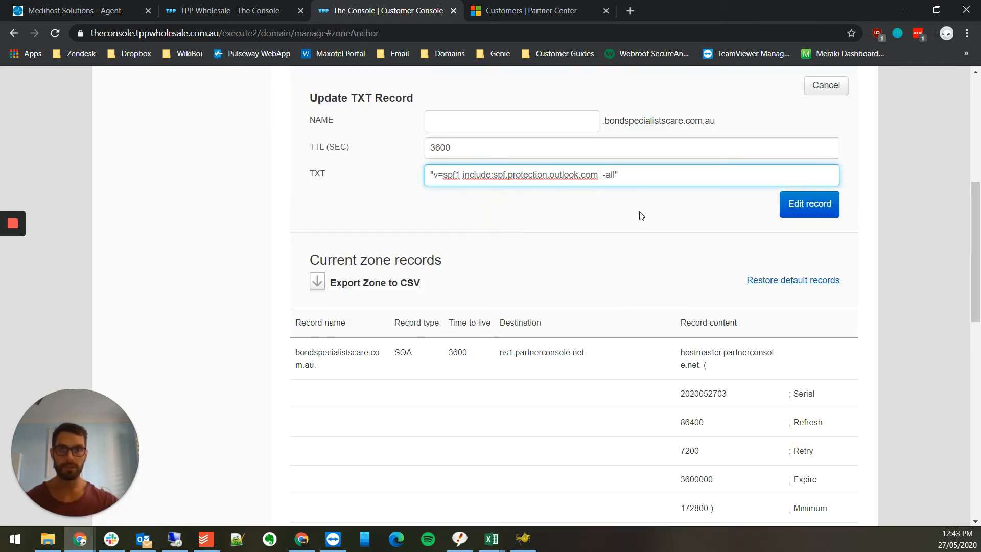
pyautogui.hotkey('ctrl', 'v')
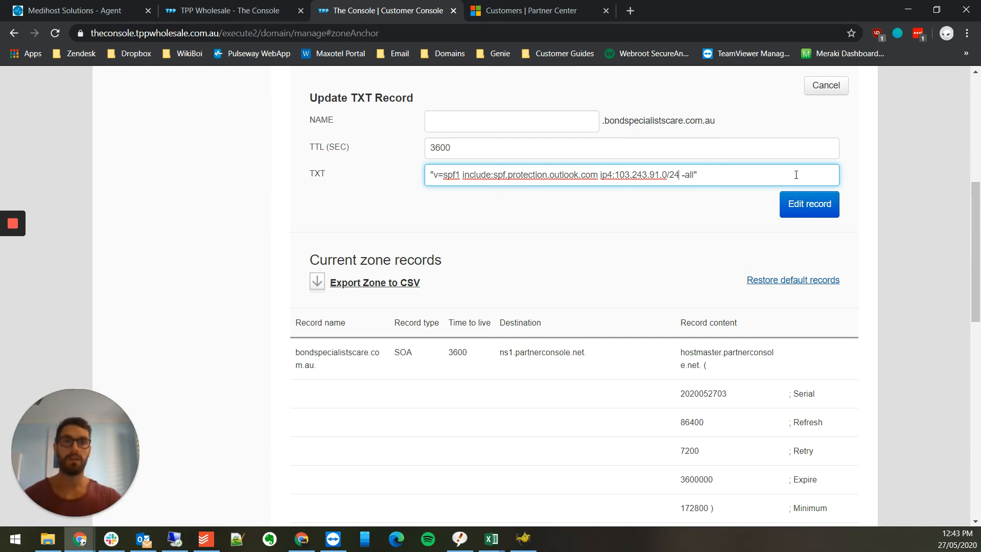
pyautogui.click(800, 201)
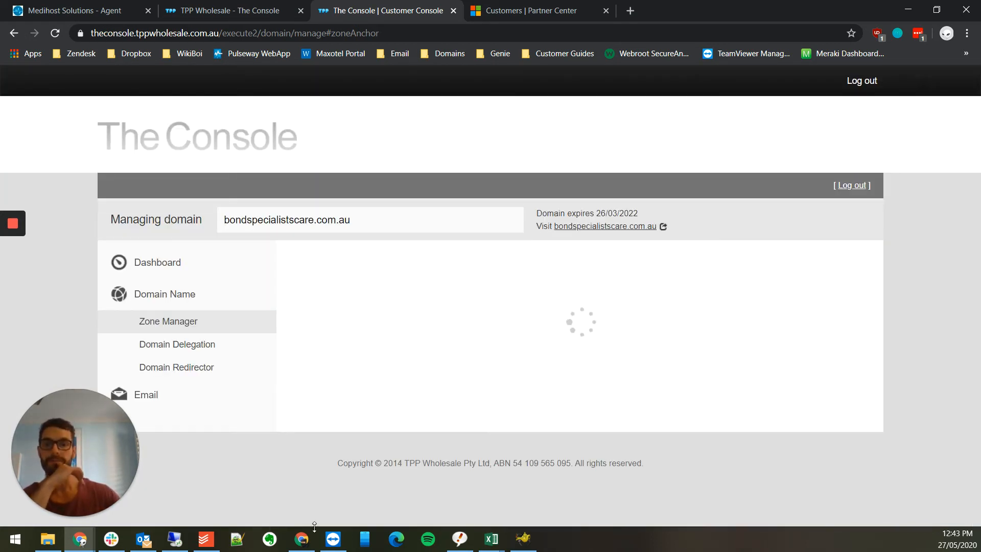
# Step: Return to the admin center and open Users > Active users
pyautogui.moveTo(79, 539)
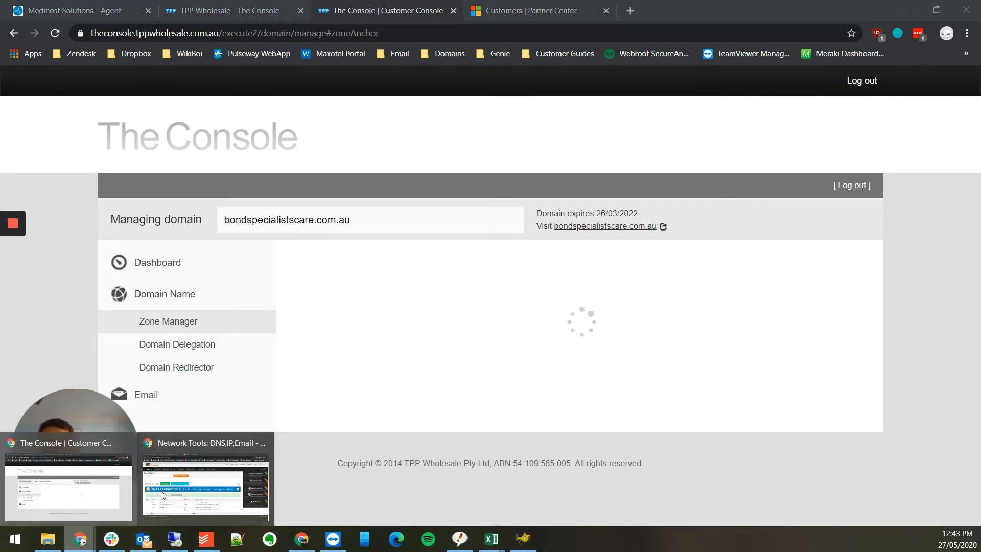
pyautogui.click(162, 495)
pyautogui.click(77, 6)
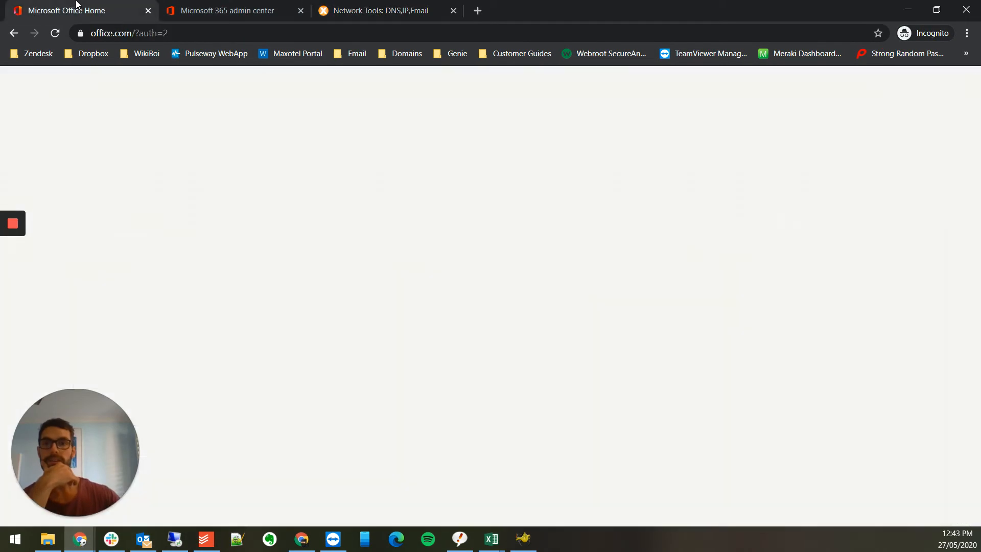
pyautogui.click(250, 2)
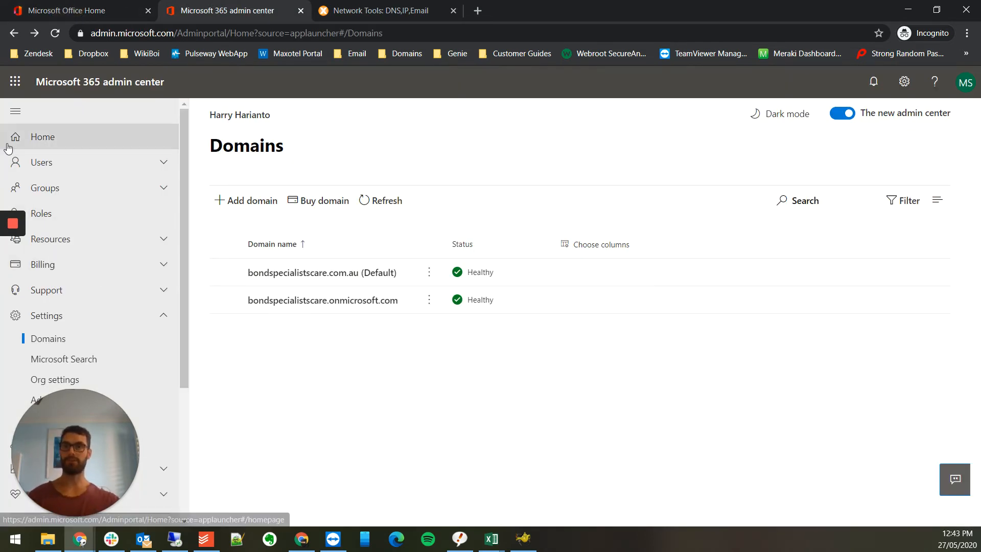
pyautogui.click(65, 165)
pyautogui.click(48, 188)
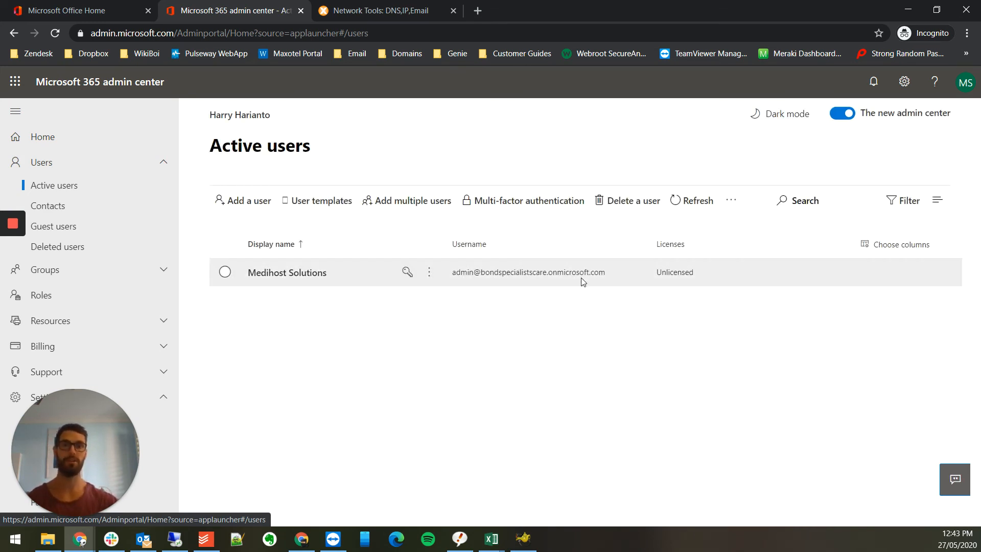
# Step: Change the admin account's username to a new prefix on bondspecialistscare.com.au and save
pyautogui.click(582, 276)
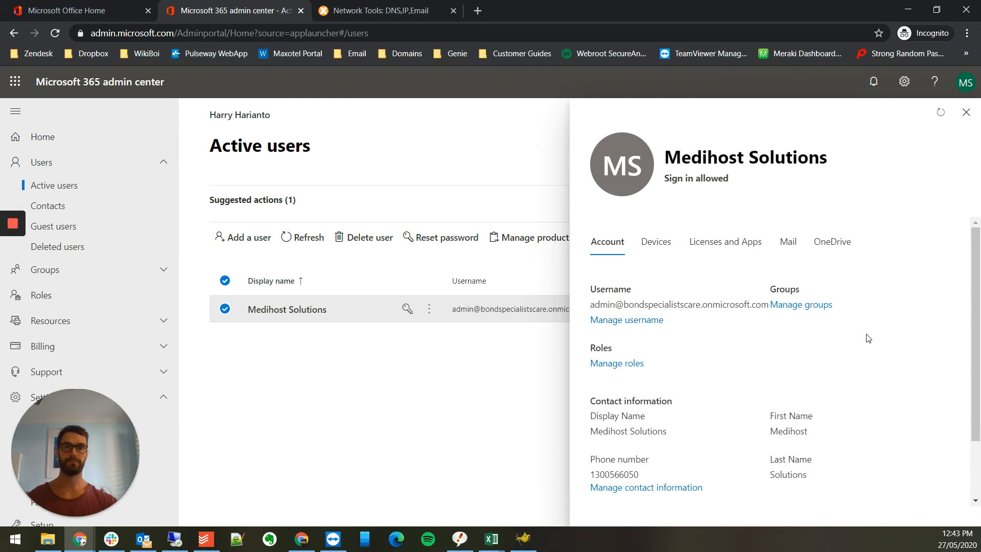
pyautogui.click(788, 241)
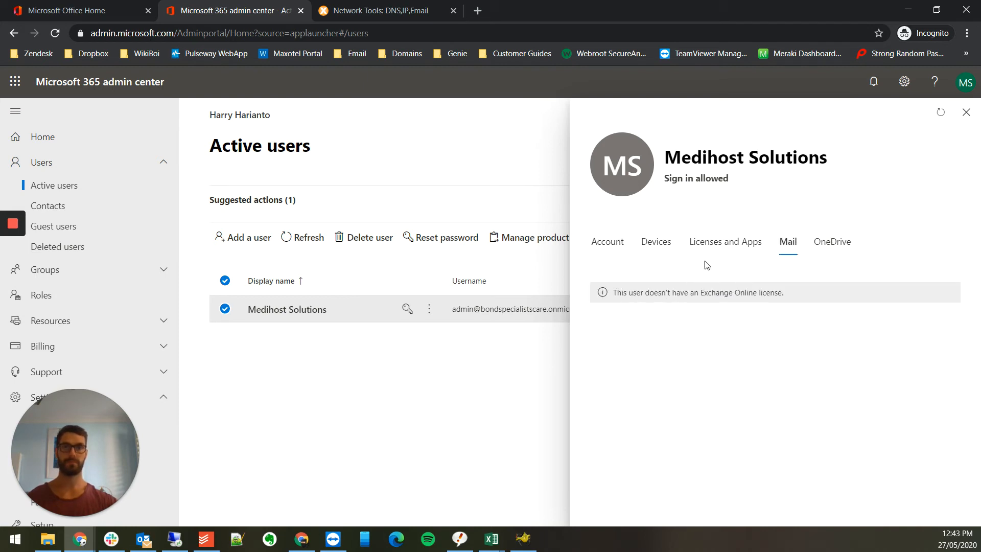
pyautogui.click(600, 241)
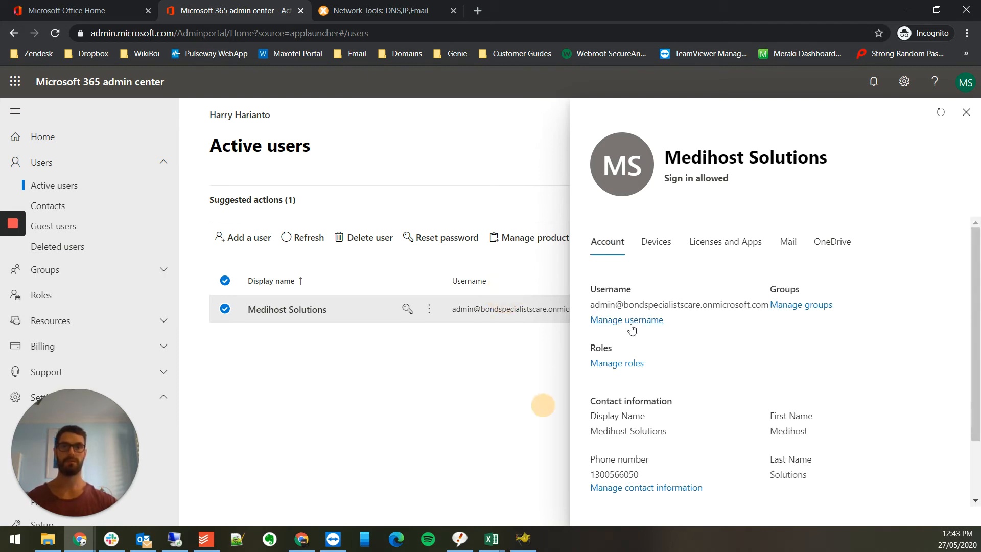
pyautogui.click(677, 331)
pyautogui.moveTo(667, 243); pyautogui.dragTo(526, 247)
pyautogui.write('me')
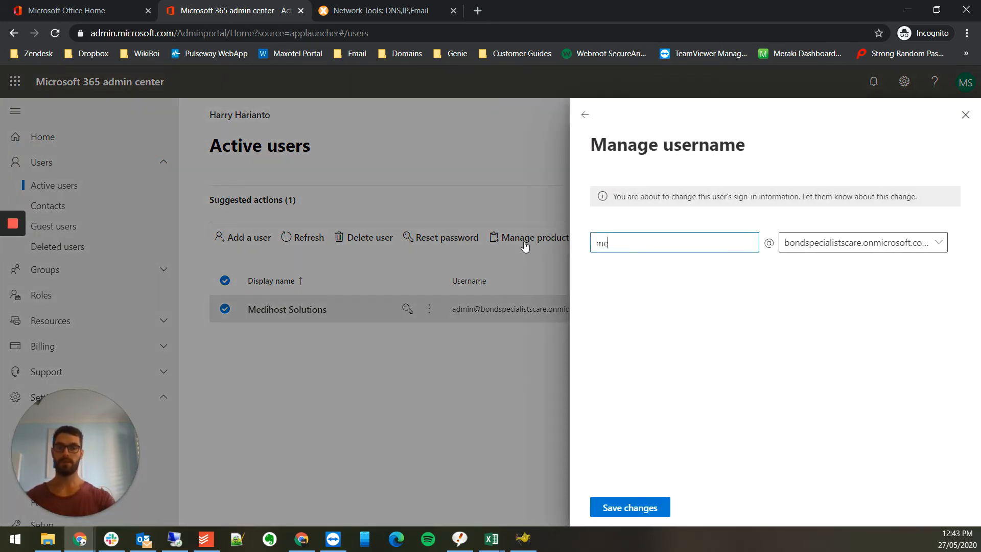
pyautogui.write('dihost')
pyautogui.press('Tab')
pyautogui.press('Down')
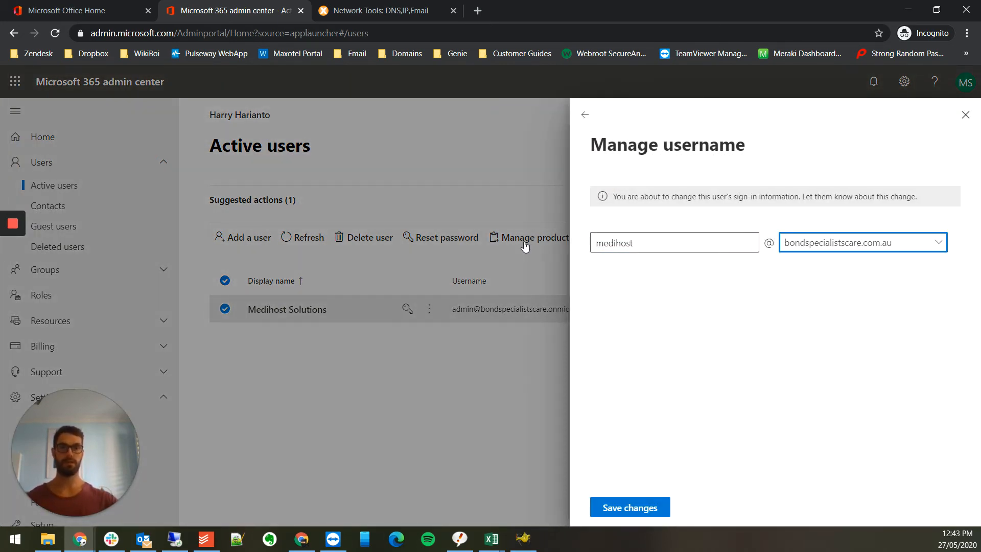
pyautogui.click(615, 508)
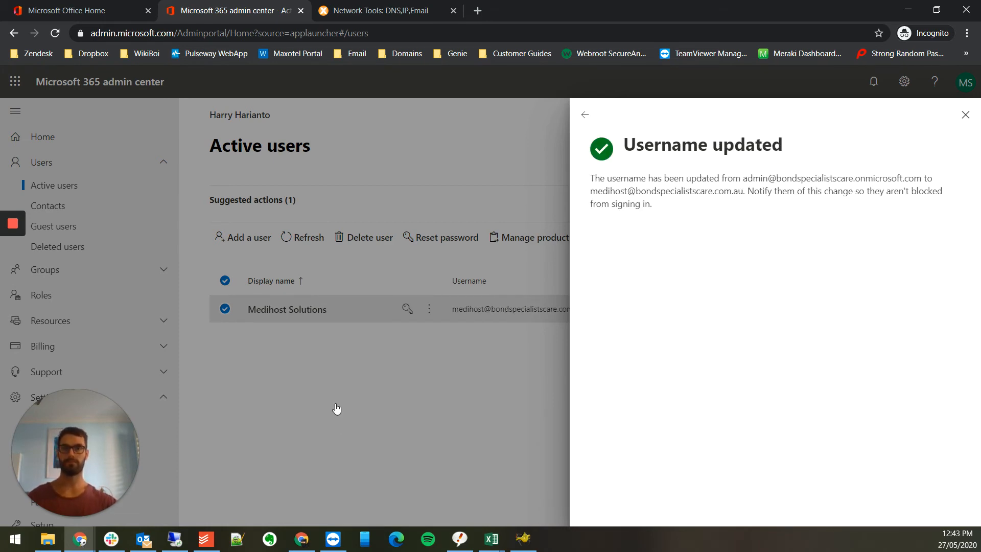
pyautogui.click(965, 116)
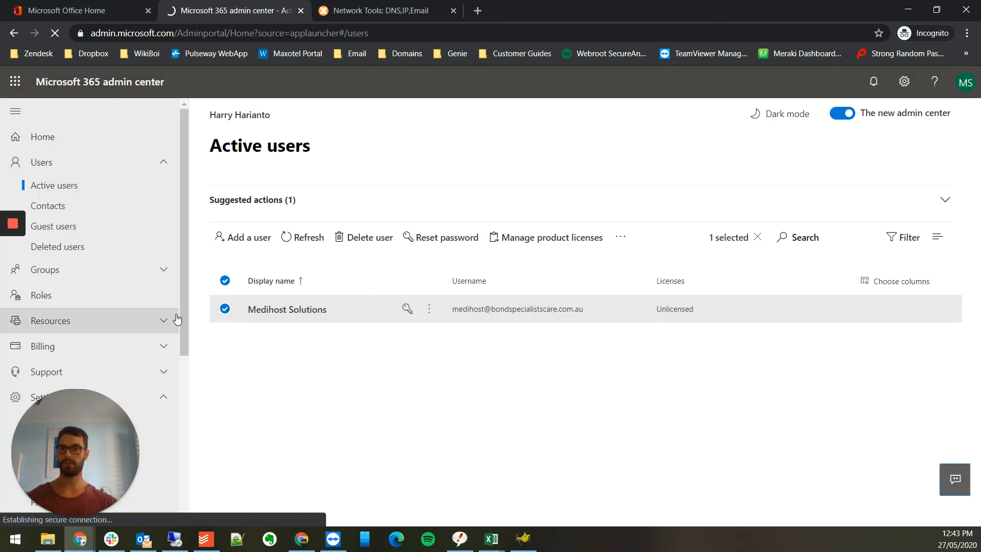
pyautogui.click(39, 5)
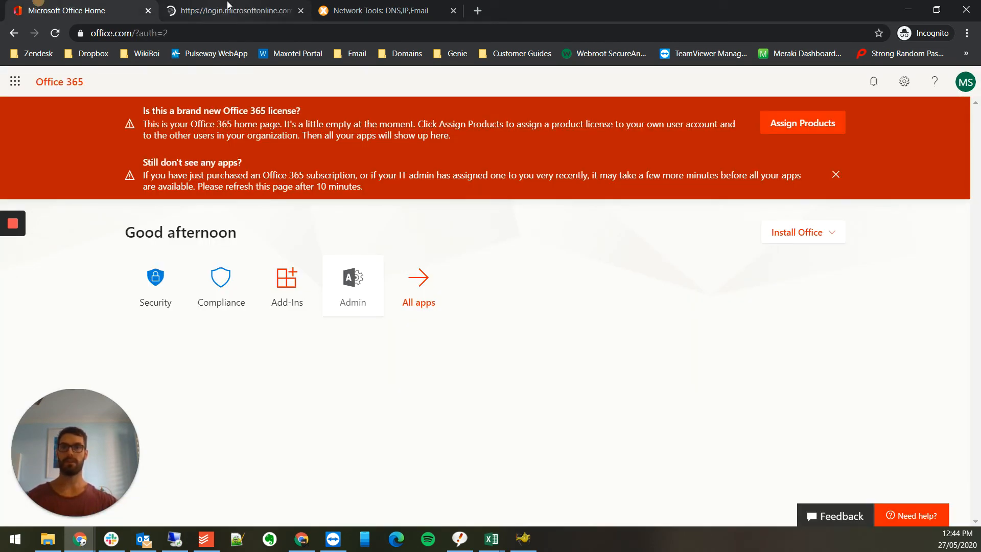
# Step: Sign back in with the new username, decline staying signed in, and open Admin
pyautogui.click(227, 6)
pyautogui.middleClick(50, 7)
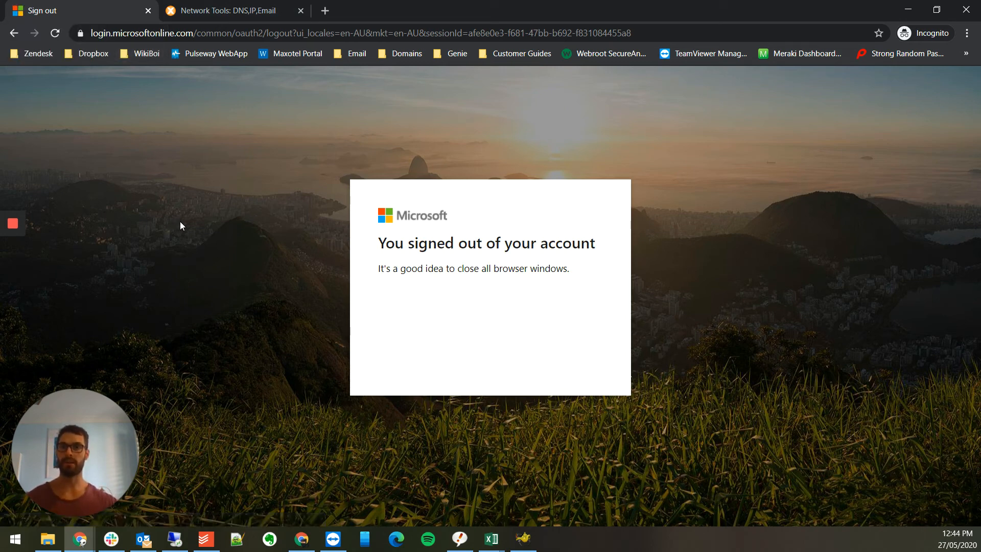
pyautogui.moveTo(14, 250)
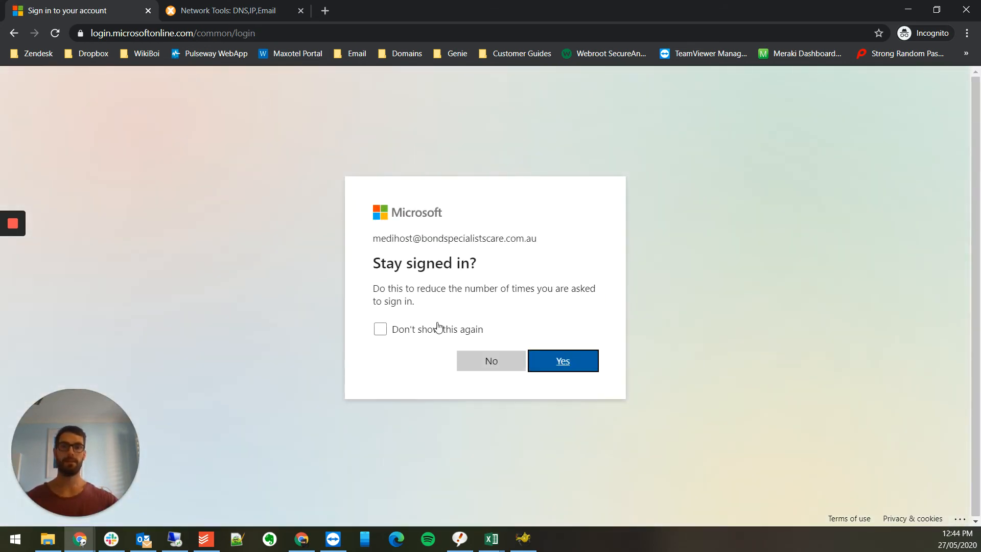
pyautogui.click(491, 360)
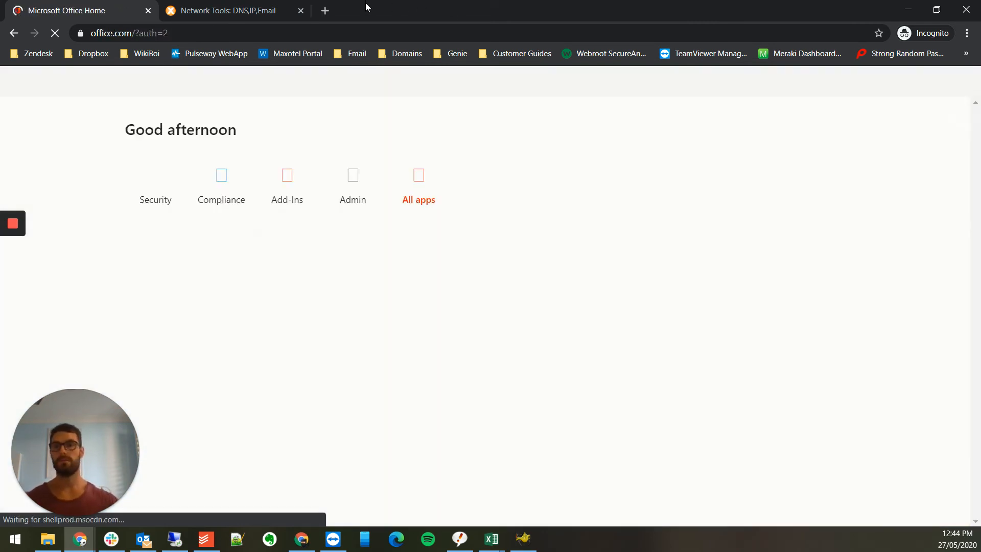
pyautogui.click(335, 294)
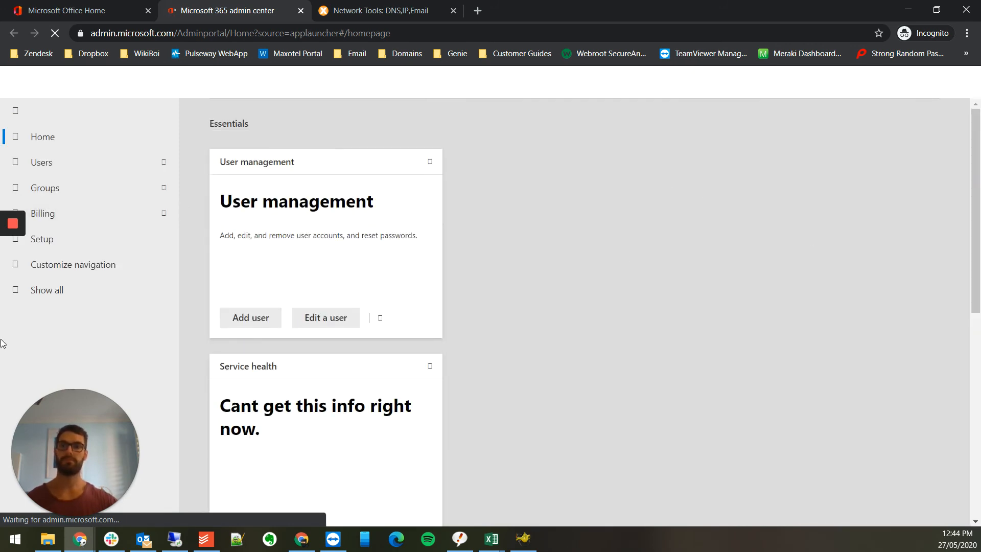
# Step: In Settings > Org settings, enable and save 'Passwords never expire' from the password expiry recommendation
pyautogui.click(58, 290)
pyautogui.scroll(-2, 102, 208)
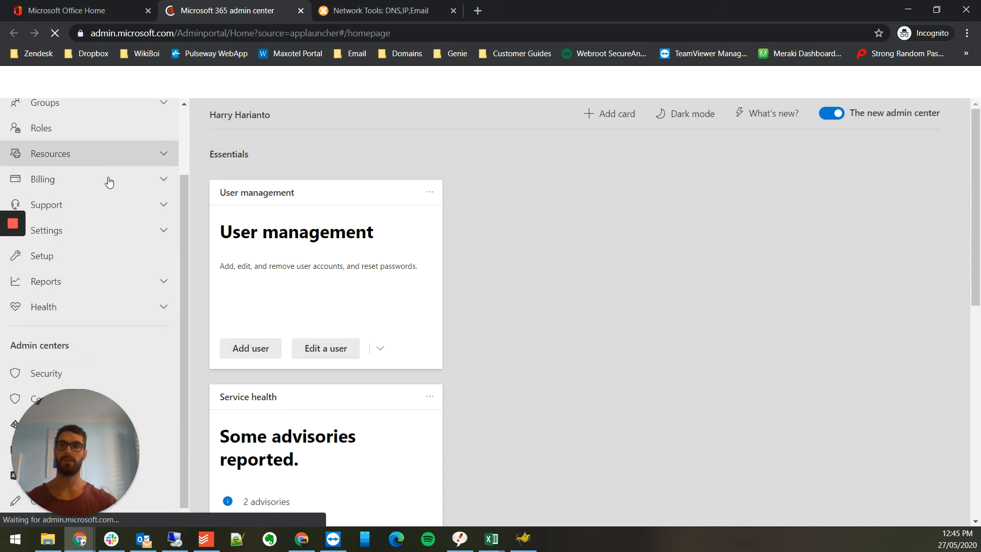
pyautogui.click(76, 218)
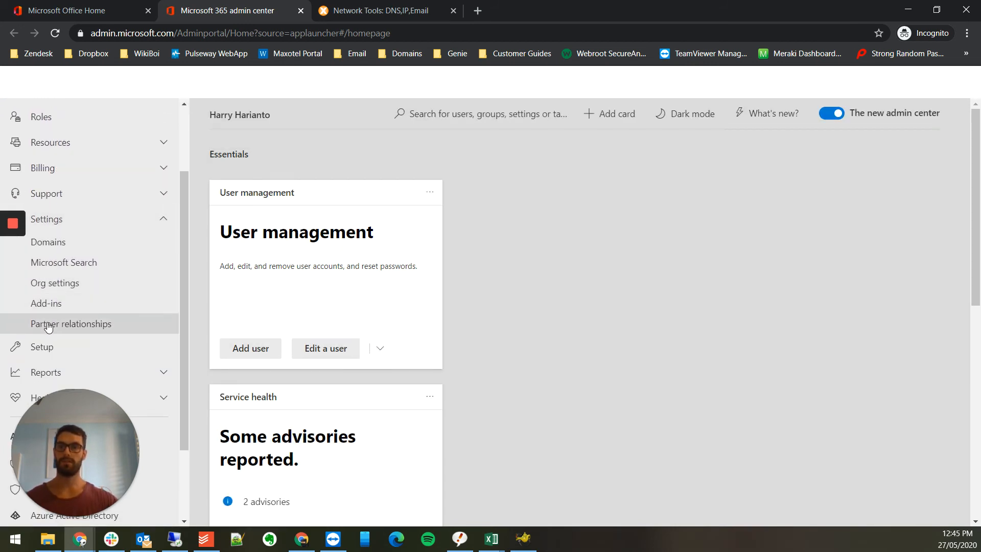
pyautogui.click(68, 284)
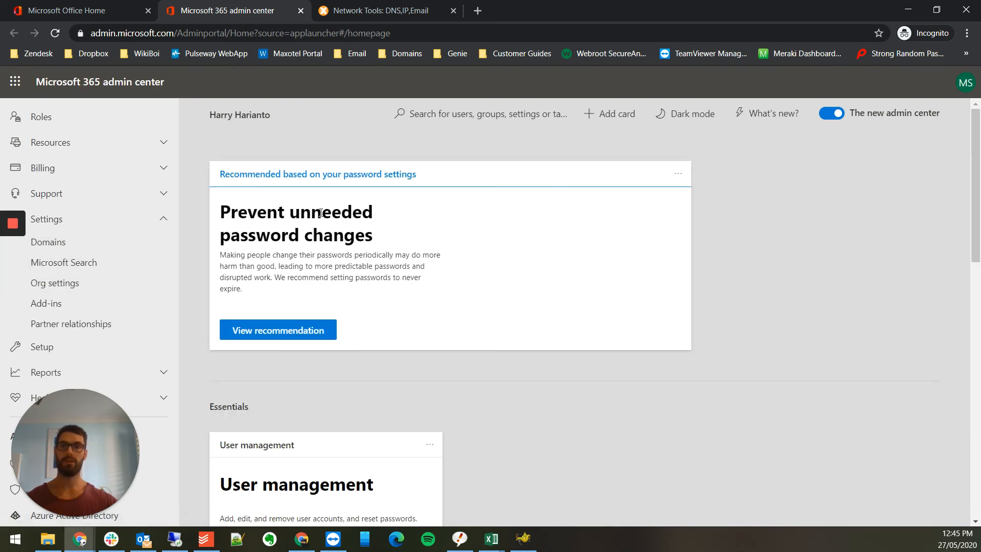
pyautogui.click(274, 338)
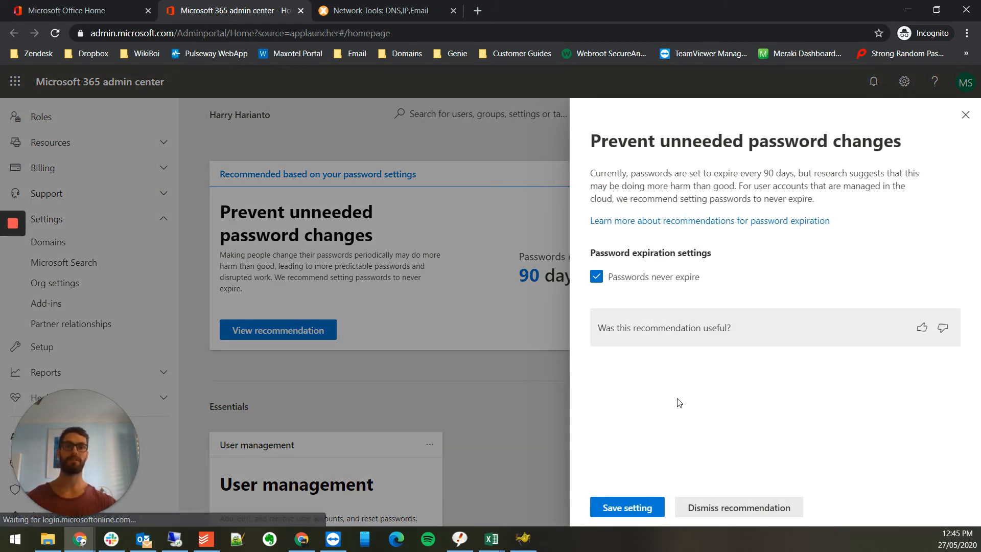
pyautogui.click(626, 511)
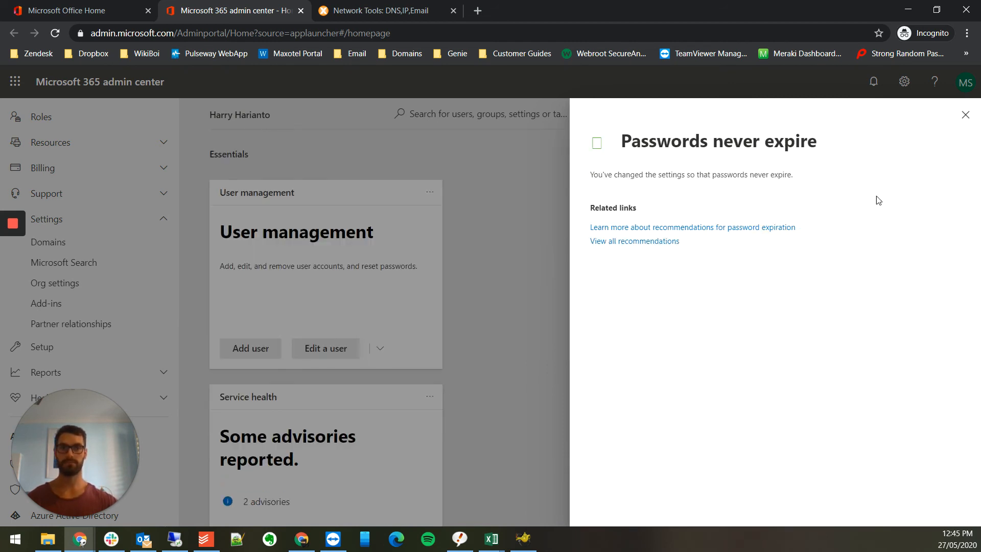
pyautogui.click(966, 115)
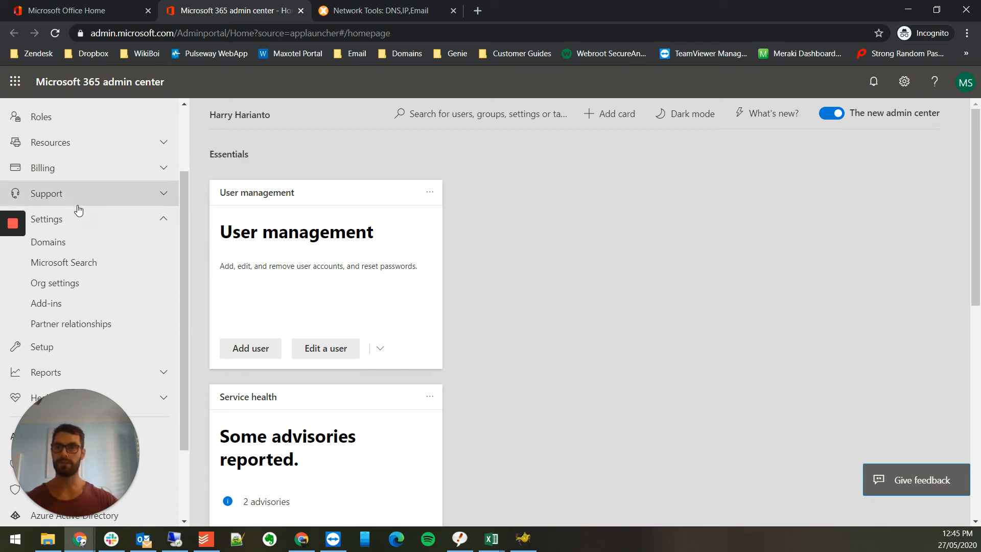
pyautogui.scroll(2, 78, 207)
pyautogui.click(78, 164)
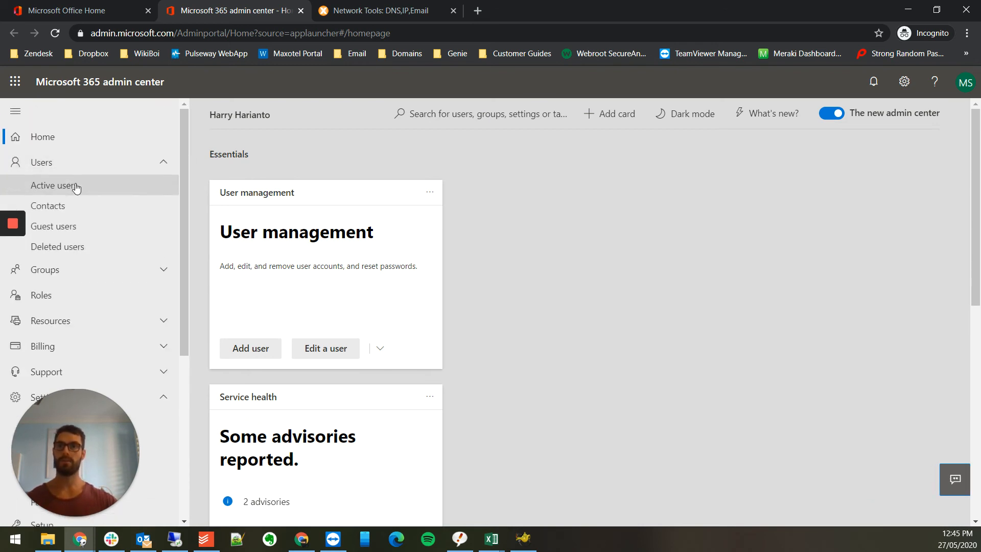
# Step: Add a user: first name Reception, display name 'Reception - Bond Specialists Care', username reception
pyautogui.click(72, 187)
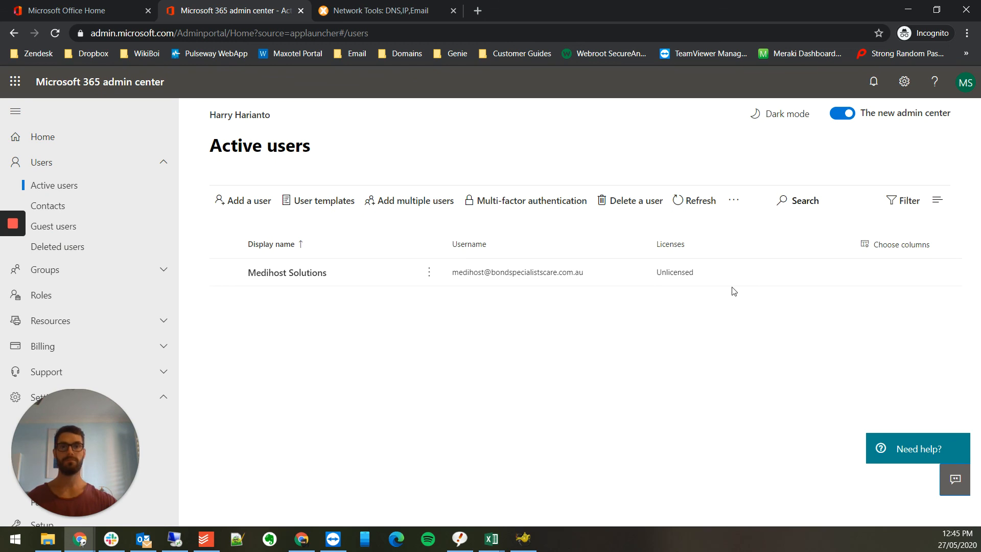
pyautogui.click(243, 200)
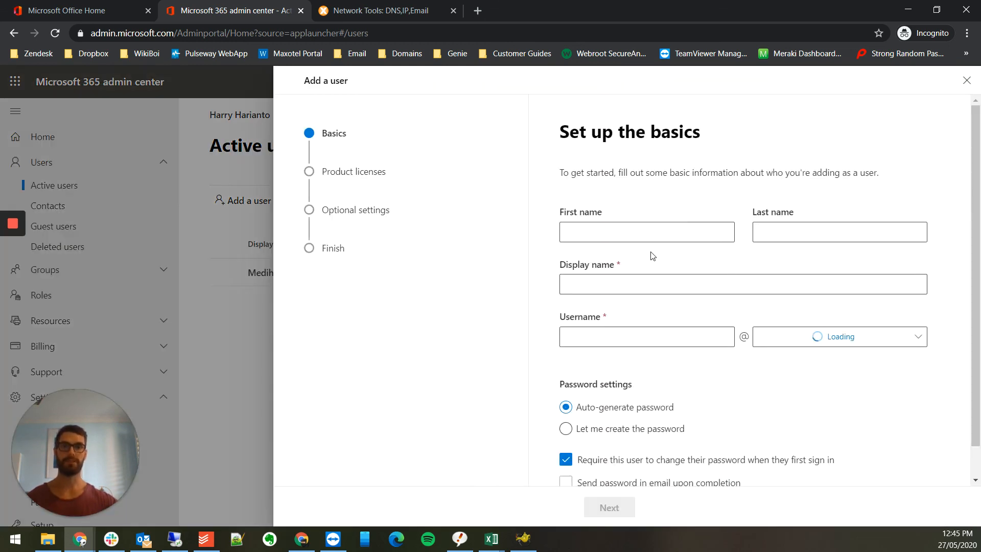
pyautogui.click(648, 228)
pyautogui.write('Rec')
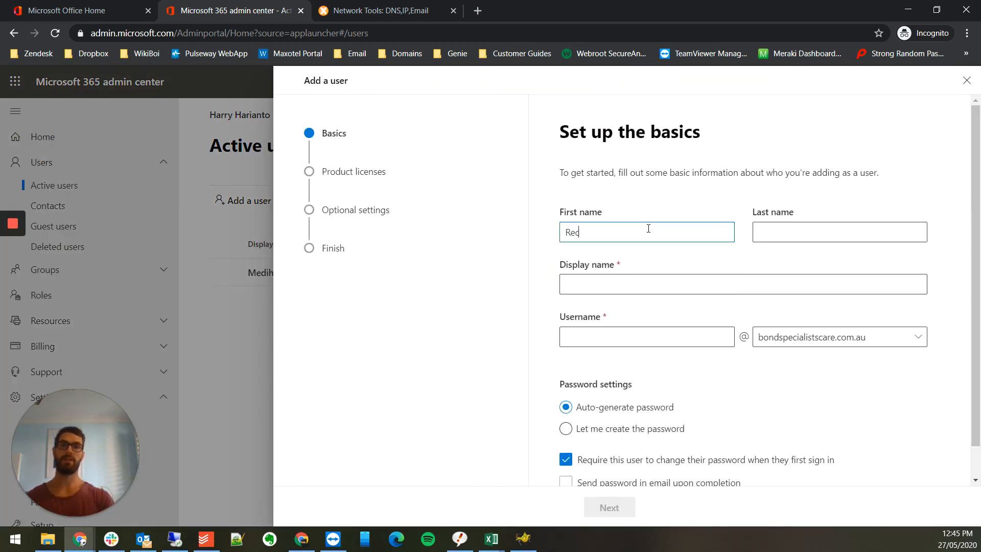
pyautogui.write('eption')
pyautogui.press('Tab')
pyautogui.press('Tab')
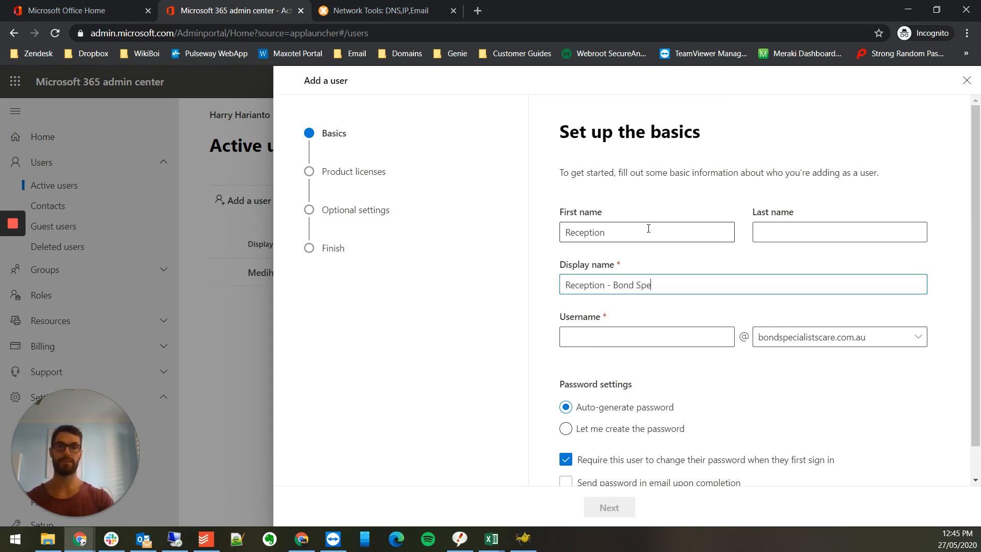
pyautogui.write('alists Care')
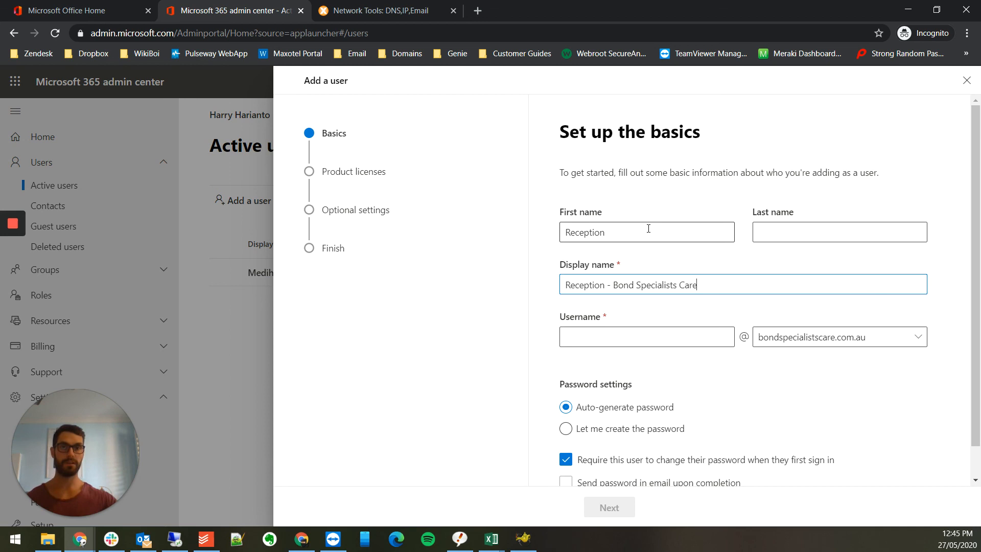
pyautogui.press('Tab')
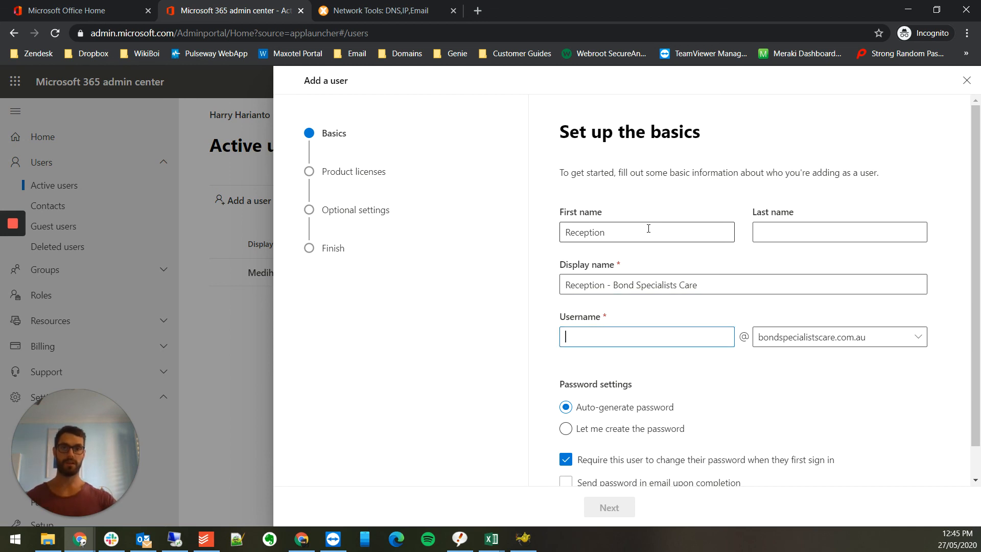
pyautogui.write('reception')
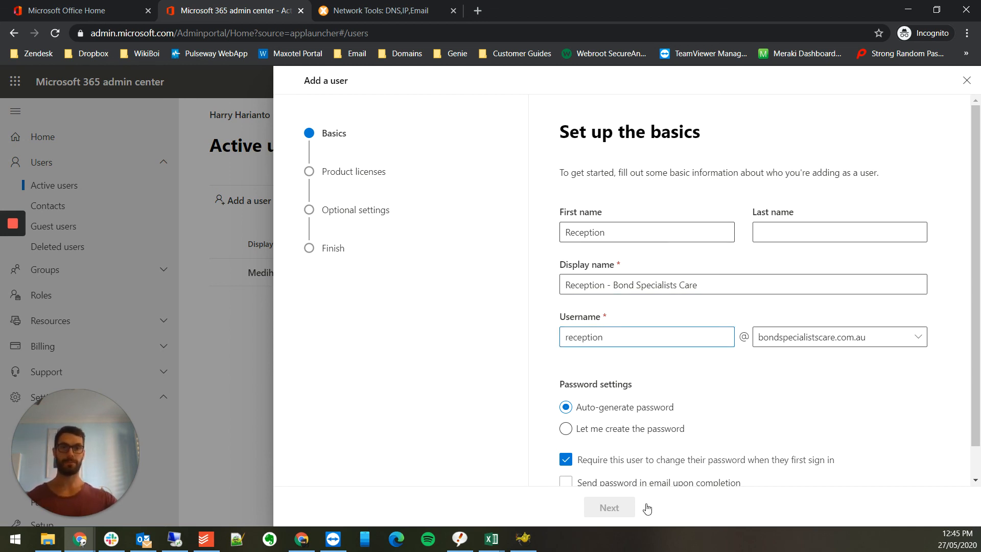
pyautogui.click(610, 466)
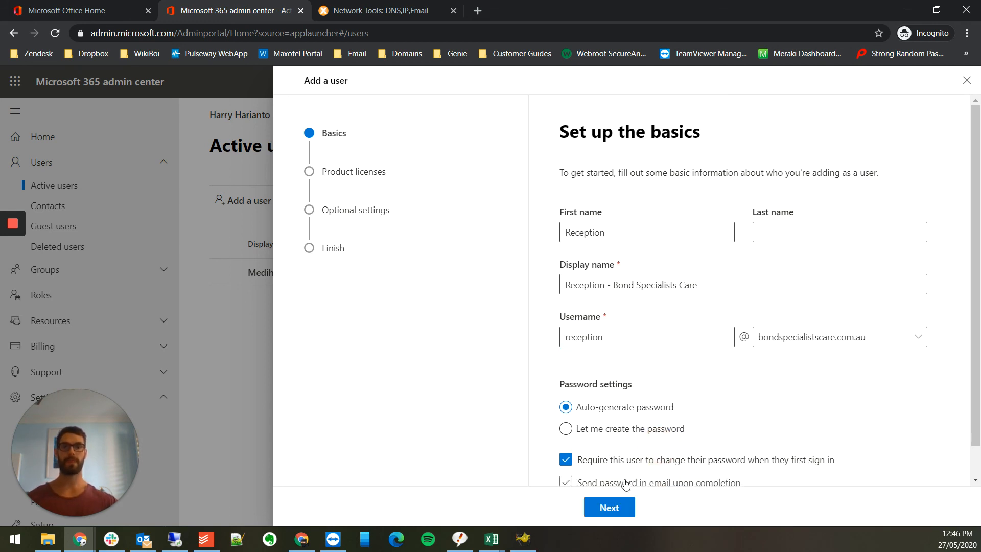
pyautogui.click(616, 507)
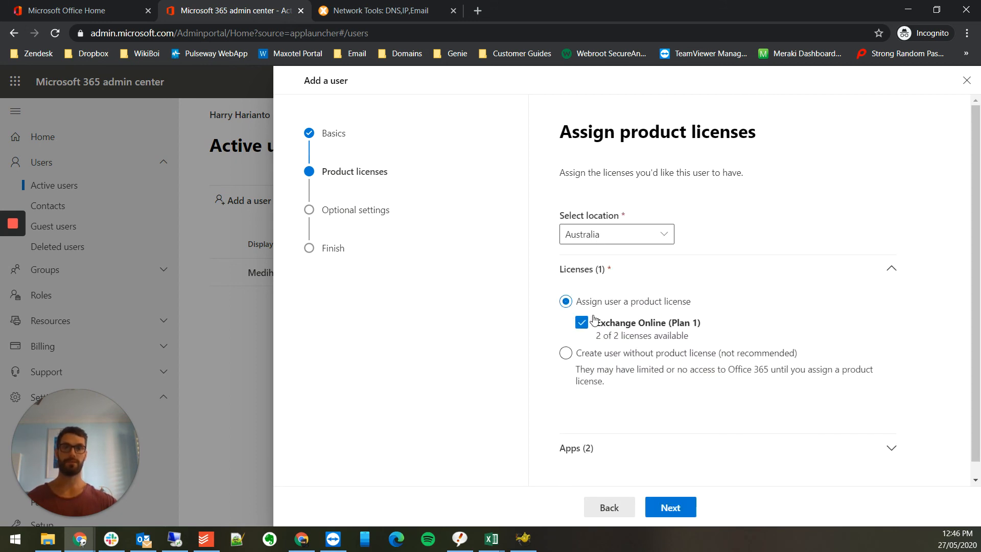
# Step: Keep the Exchange Online (Plan 1) license, skip optional settings, and finish adding the Reception user
pyautogui.click(671, 507)
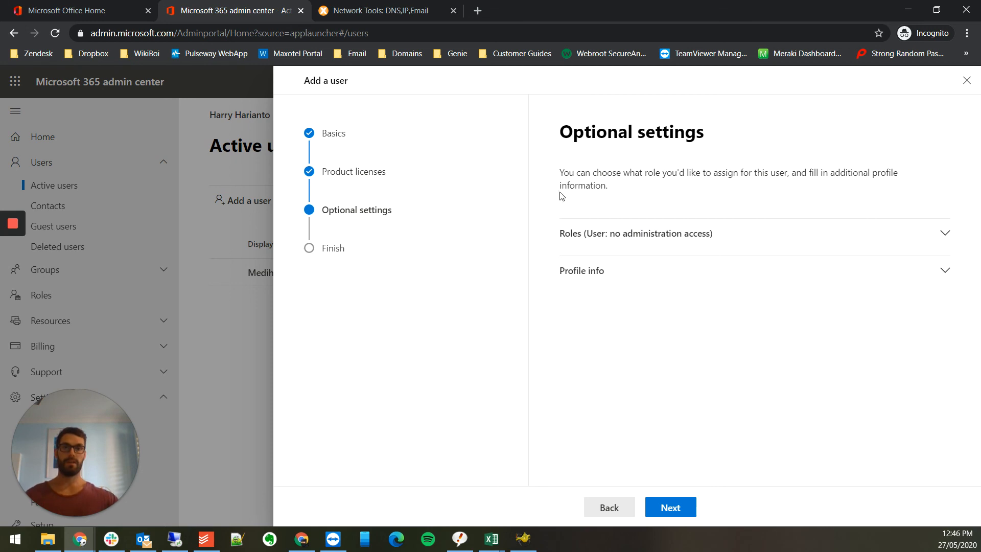
pyautogui.click(671, 508)
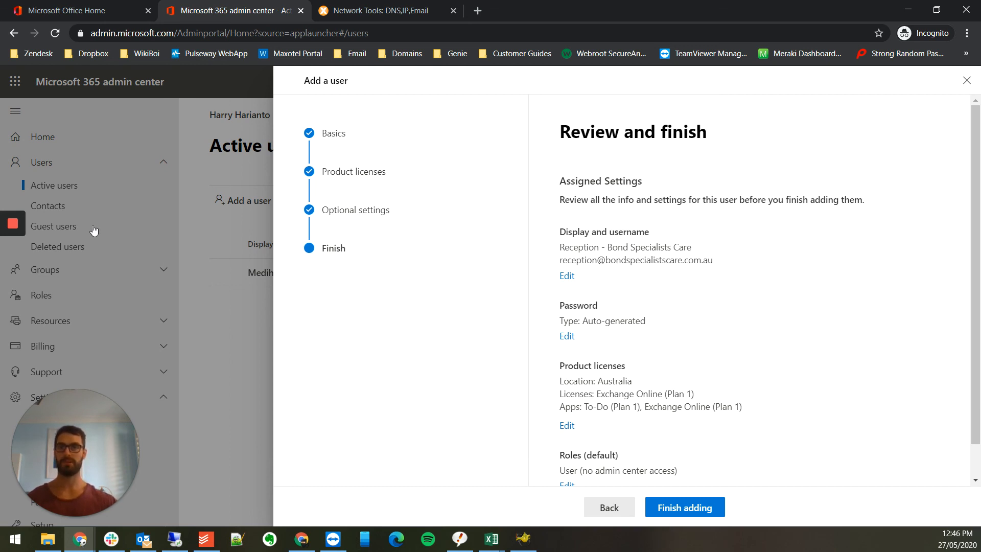
pyautogui.click(9, 250)
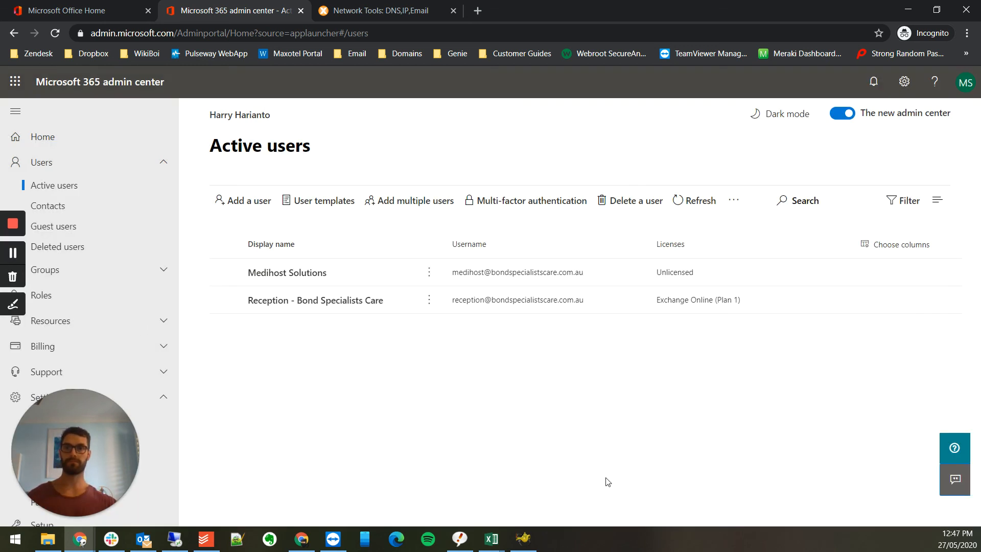